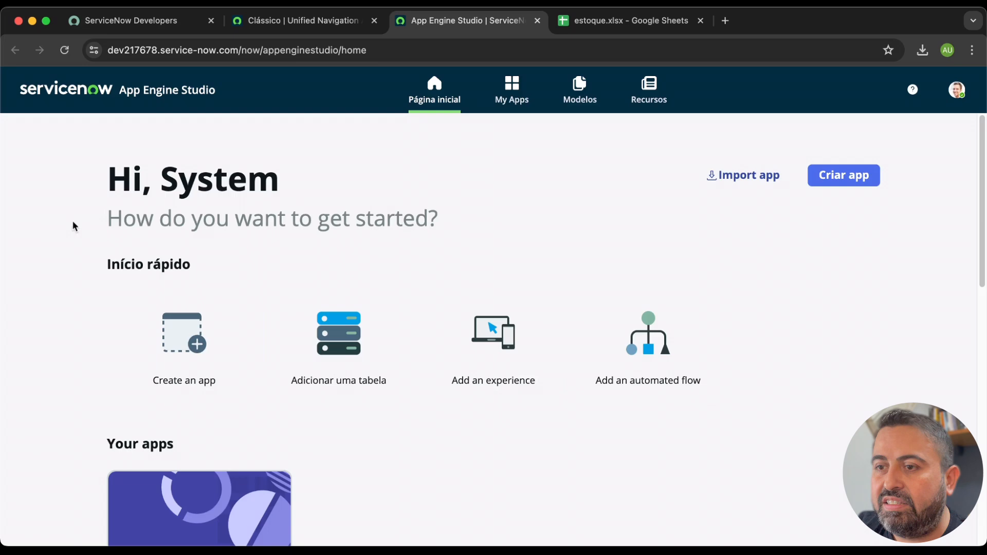
Step: Open the AU Food app from the list of own apps
scroll(282, 443, down, 5)
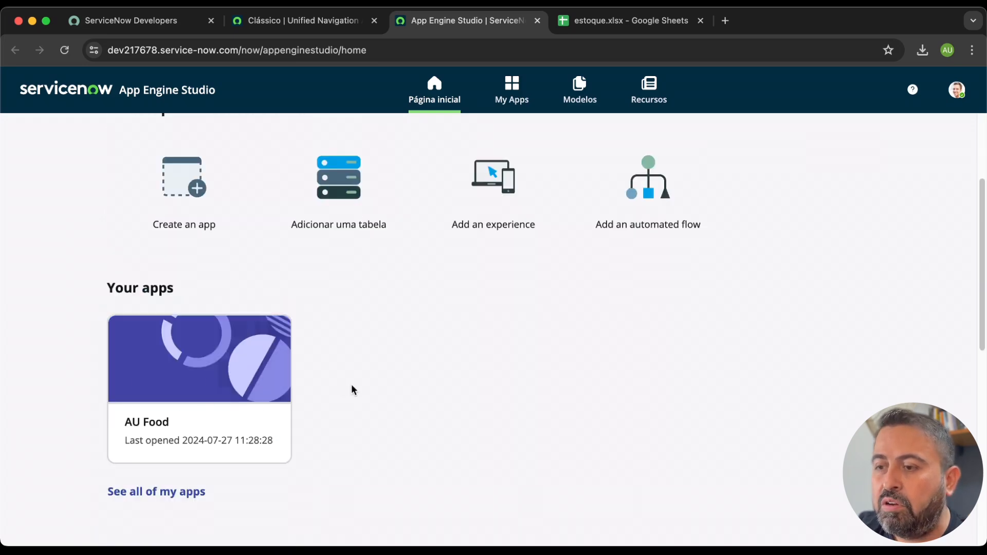
scroll(353, 389, up, 5)
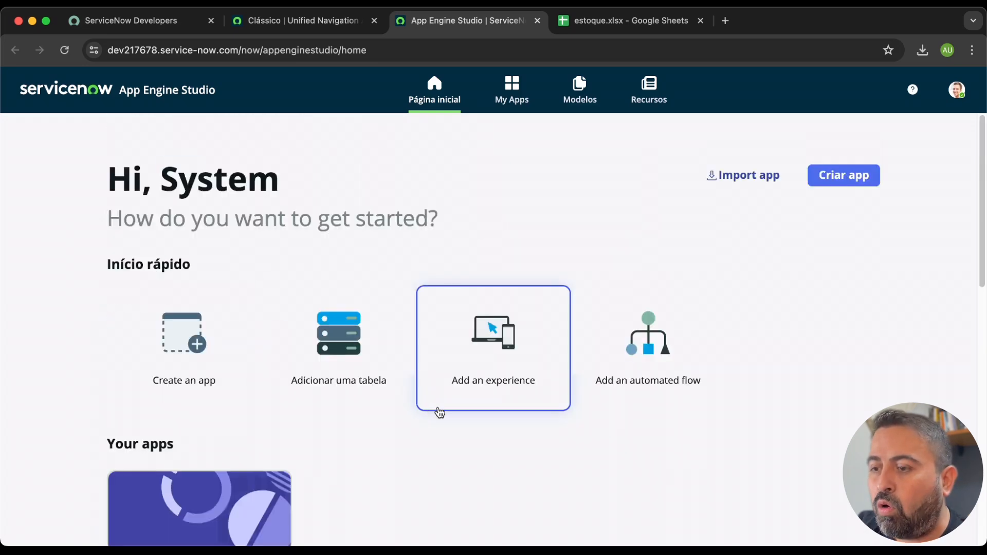
click(519, 95)
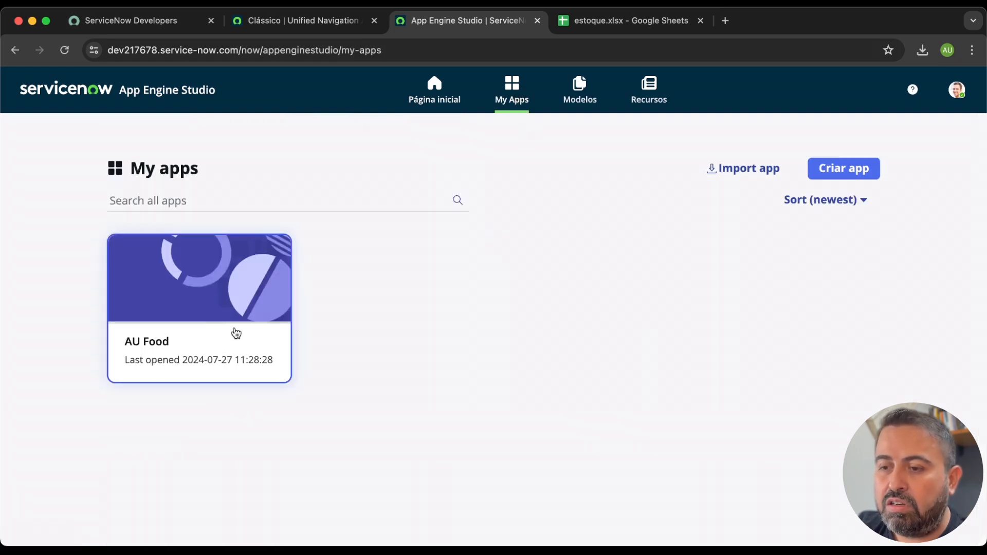
click(225, 312)
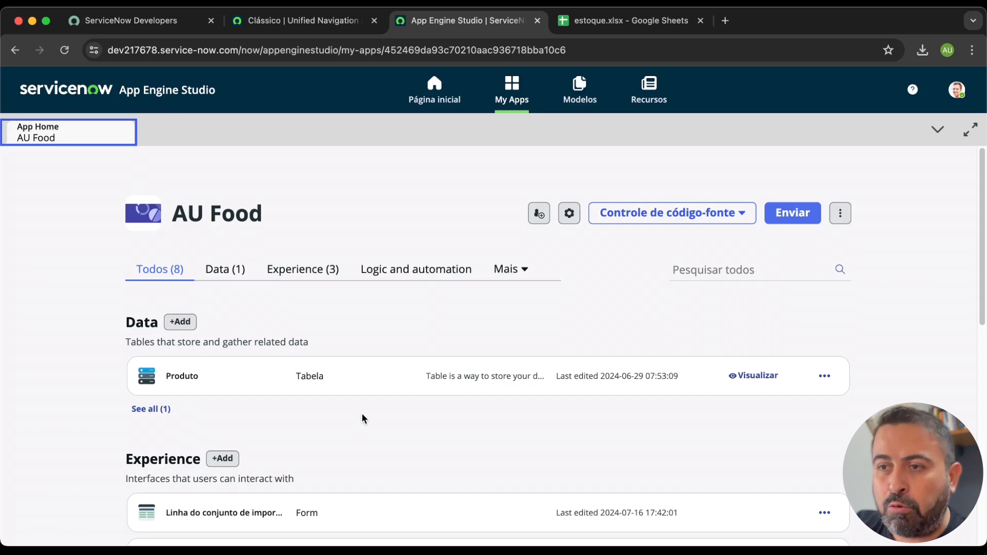
Step: Switch to the estoque spreadsheet in Google Sheets and examine its Produto, Quantidade and Status data, including the zero-quantity row
click(622, 21)
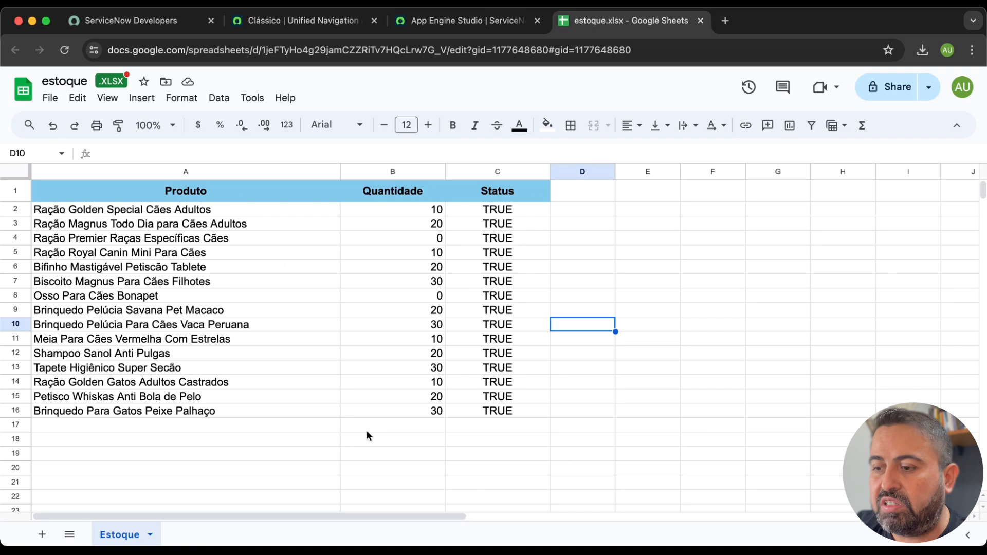
drag(126, 411, 163, 215)
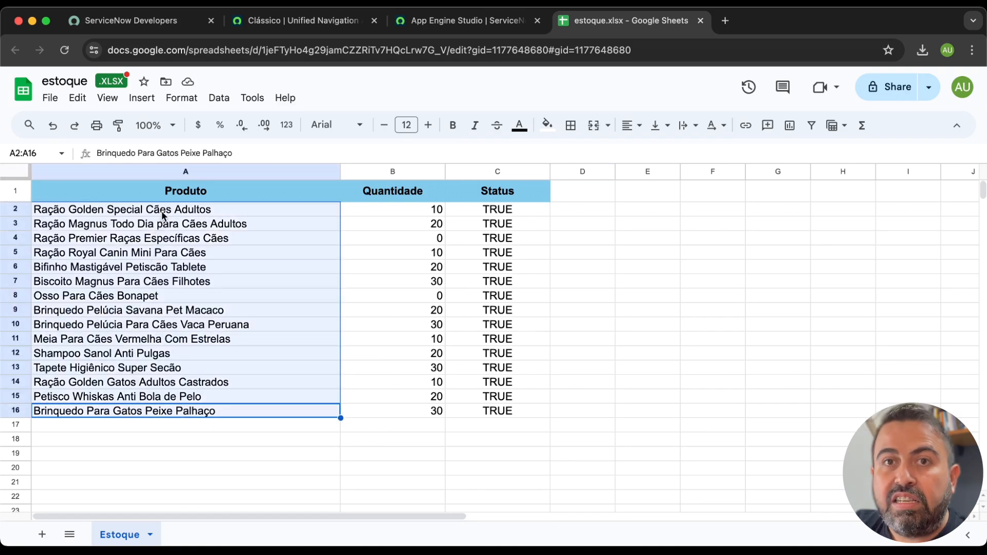
click(430, 429)
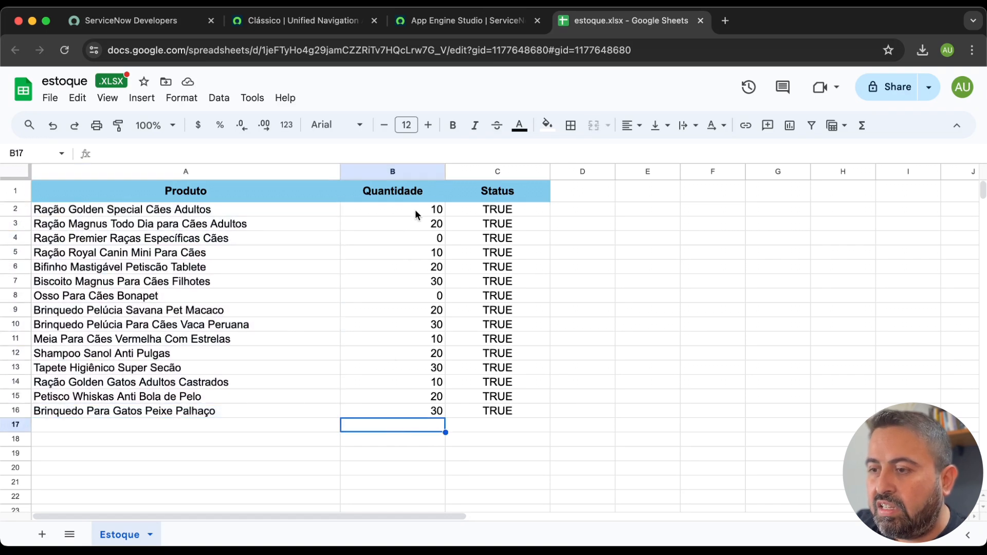
drag(415, 209, 424, 411)
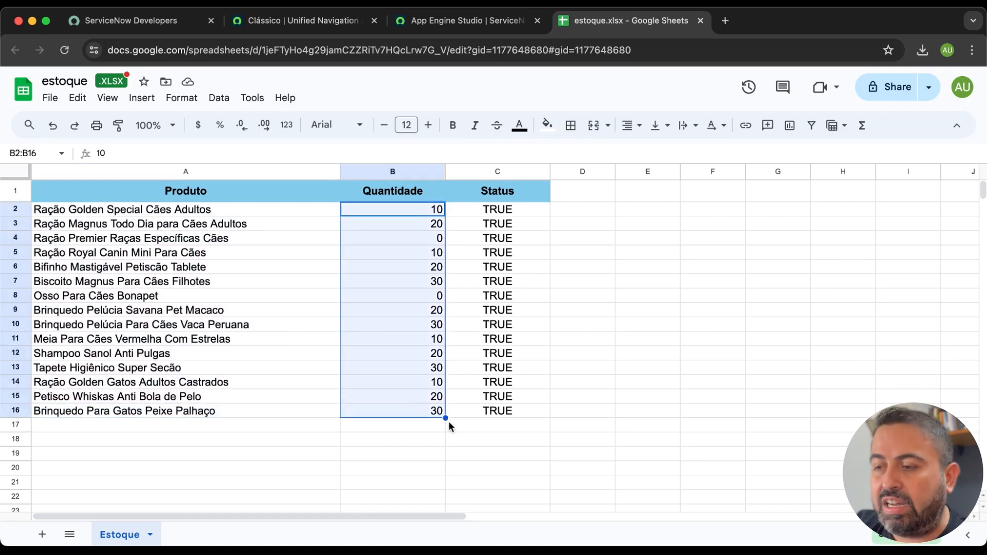
drag(520, 205, 525, 409)
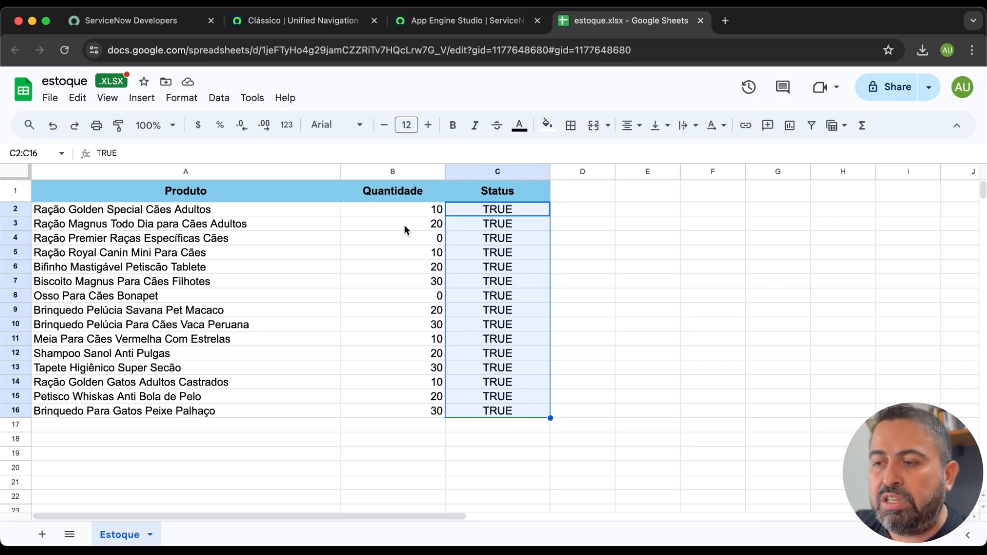
drag(406, 211, 410, 241)
click(410, 240)
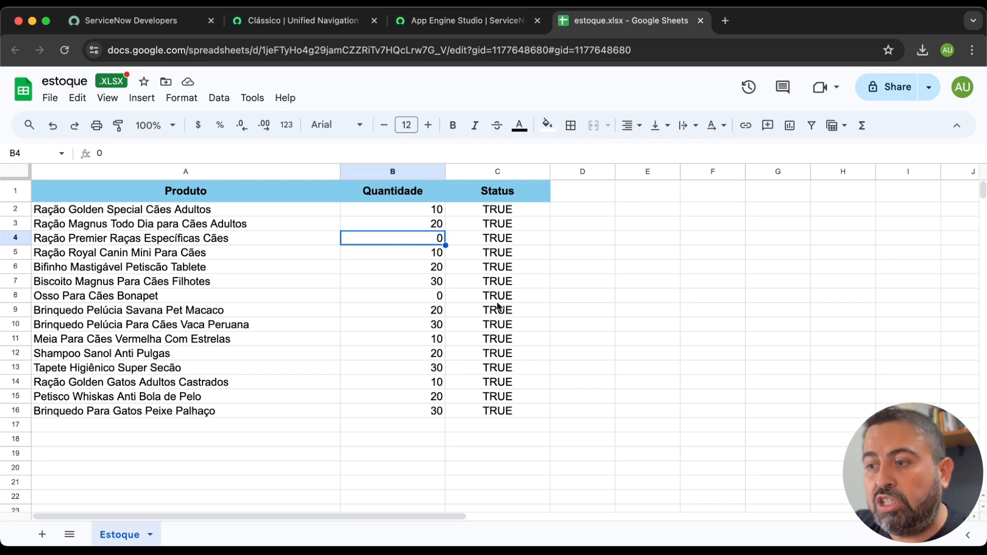
click(477, 243)
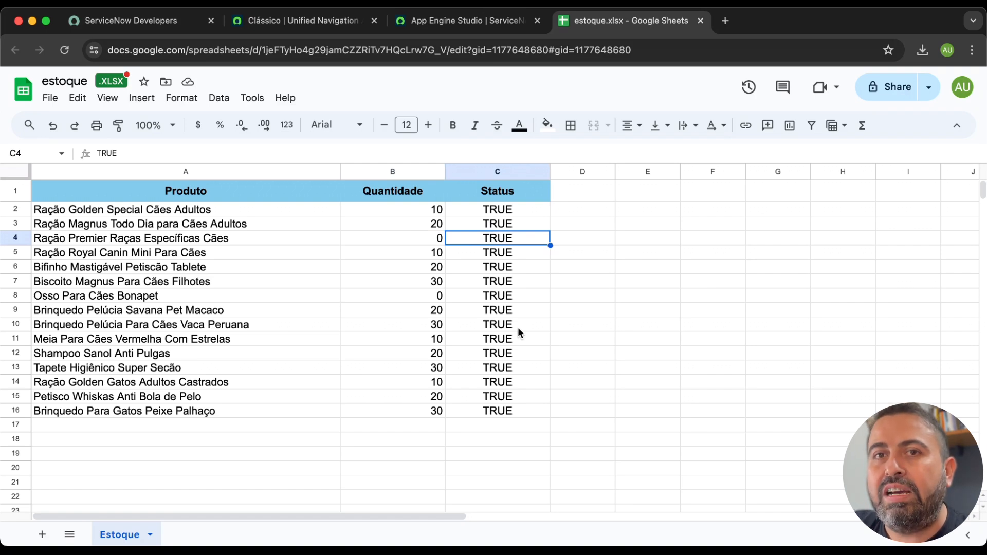
click(476, 254)
Step: Review the three column headers of the estoque sheet together with the full contents of each column
click(337, 198)
click(416, 194)
click(484, 194)
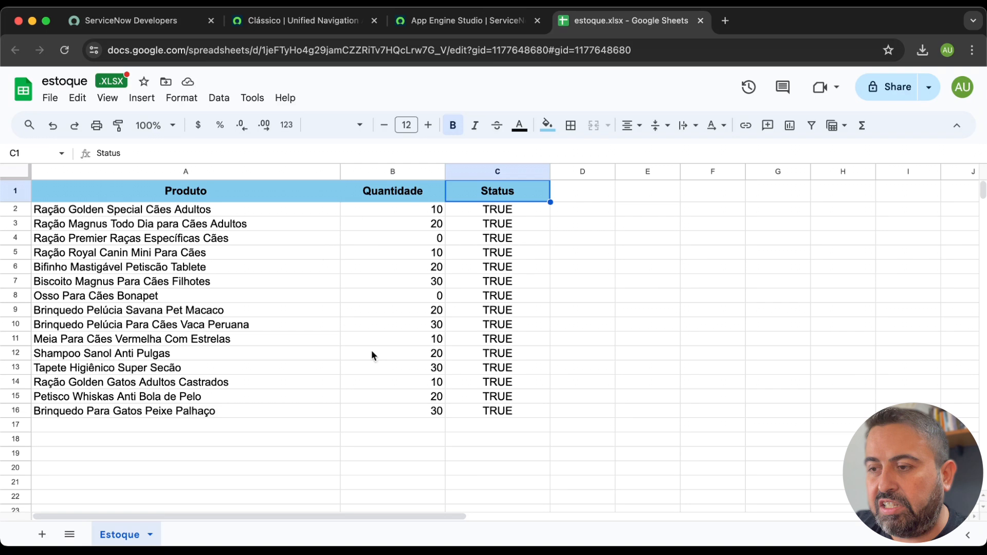
click(509, 308)
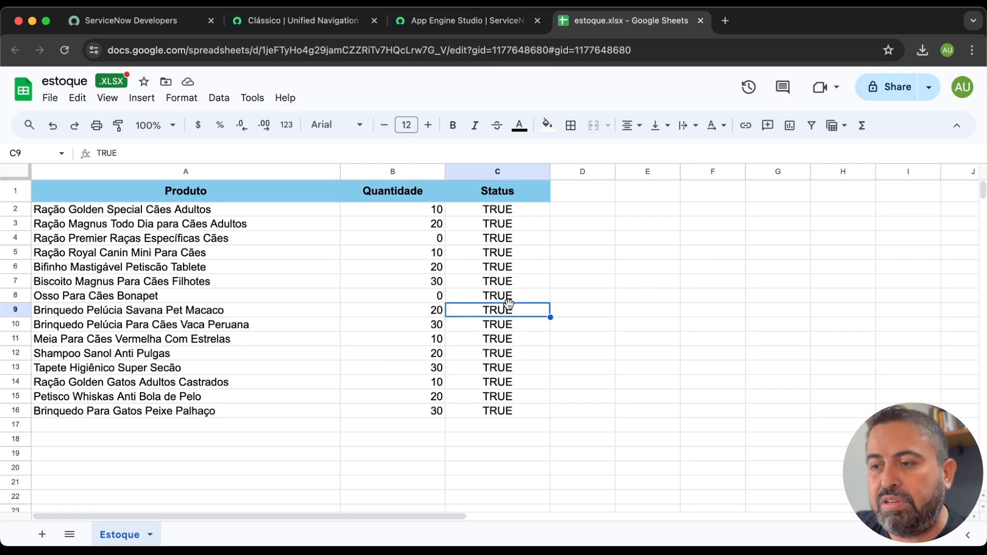
drag(223, 194, 230, 410)
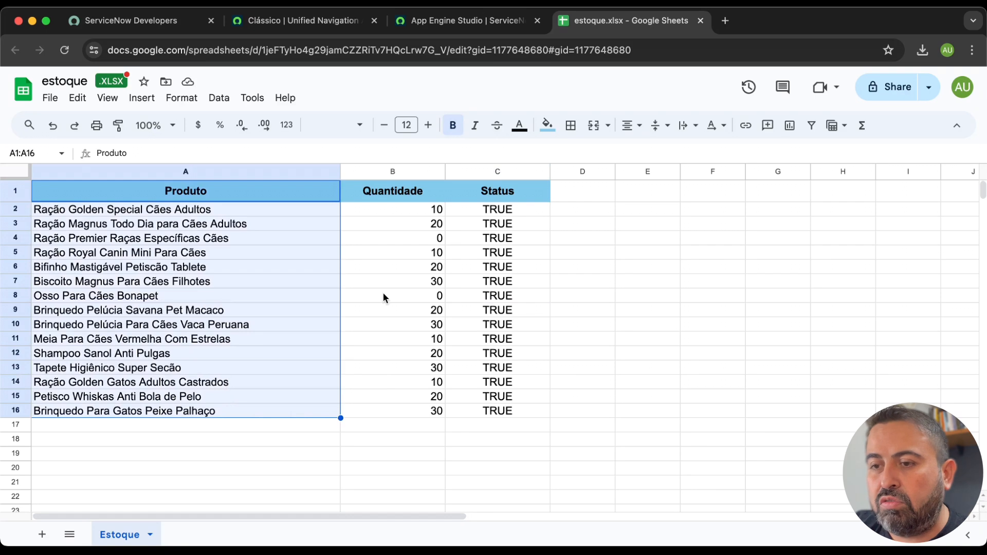
drag(396, 191, 378, 409)
drag(481, 188, 544, 406)
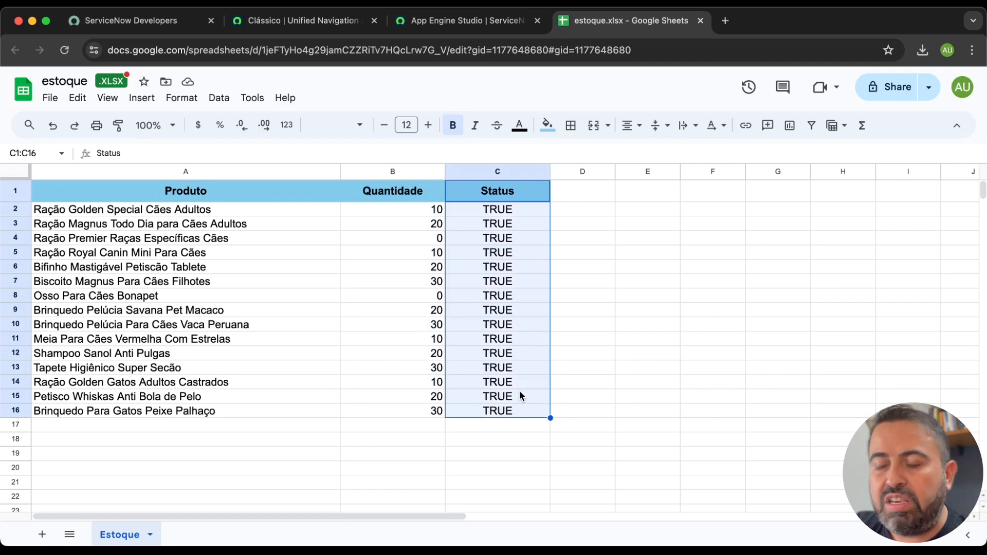
click(555, 368)
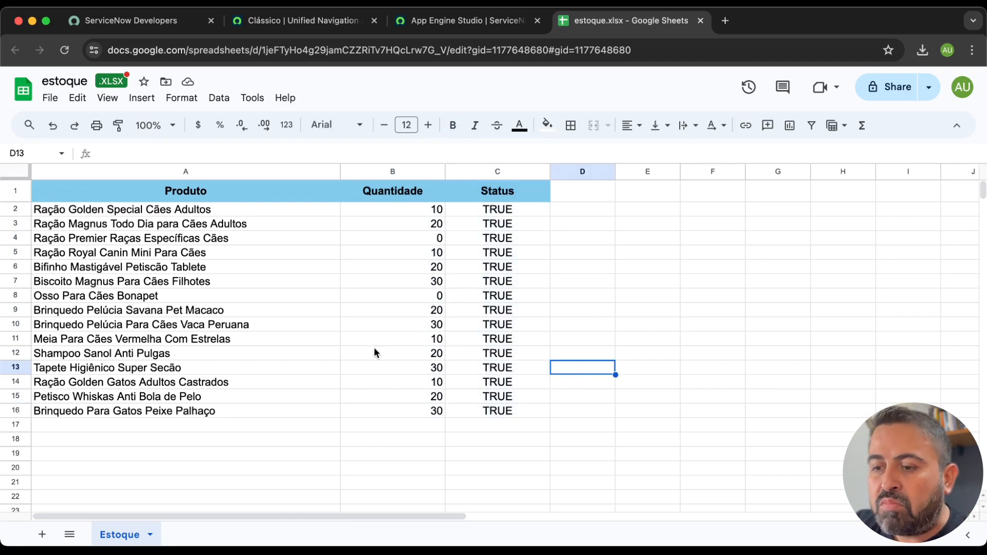
Step: Switch back to App Engine Studio and start adding data to the AU Food app by importing a spreadsheet
click(453, 24)
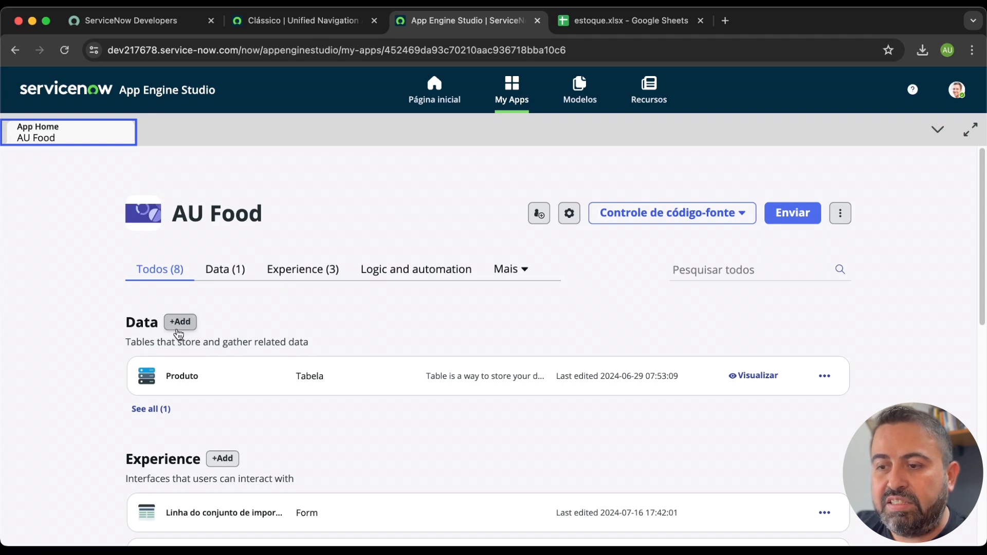
click(180, 323)
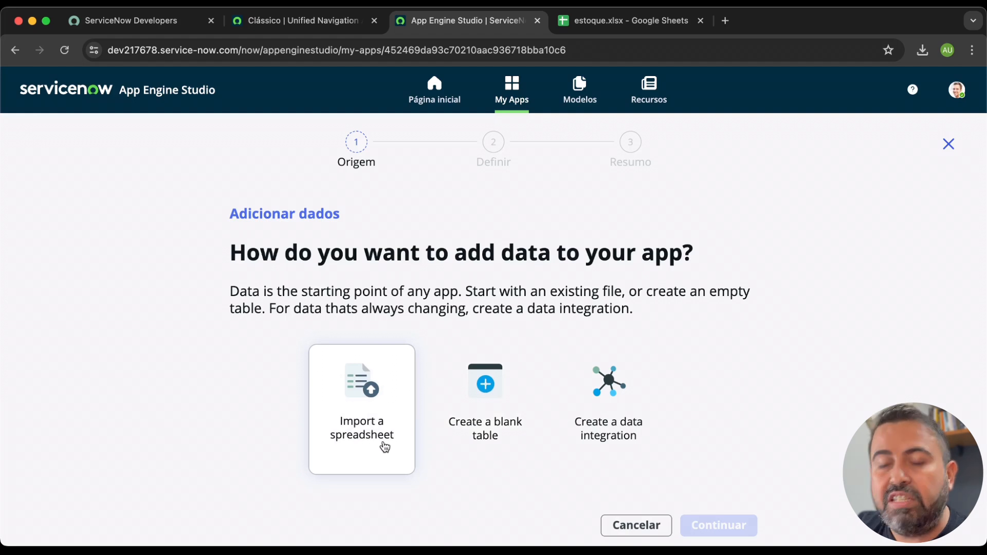
click(391, 369)
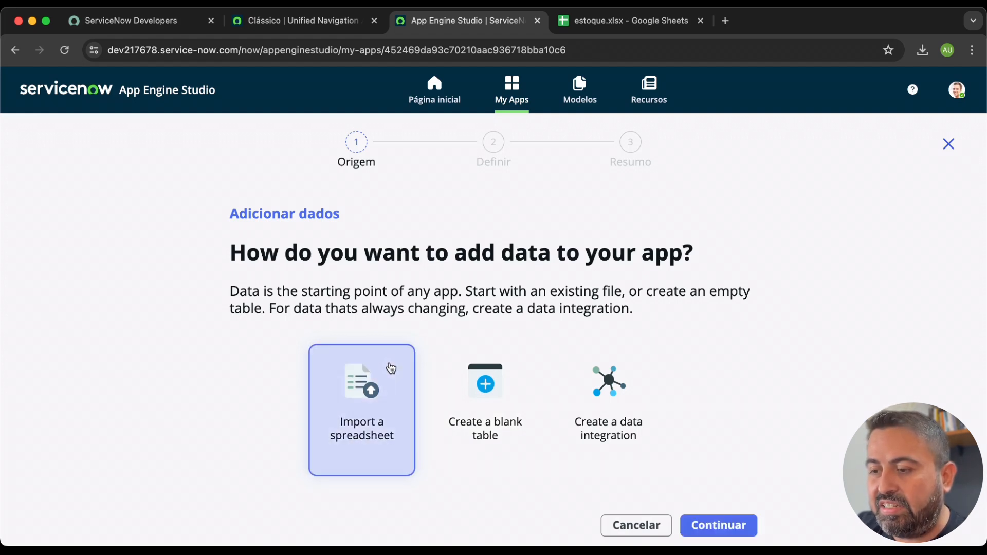
click(720, 527)
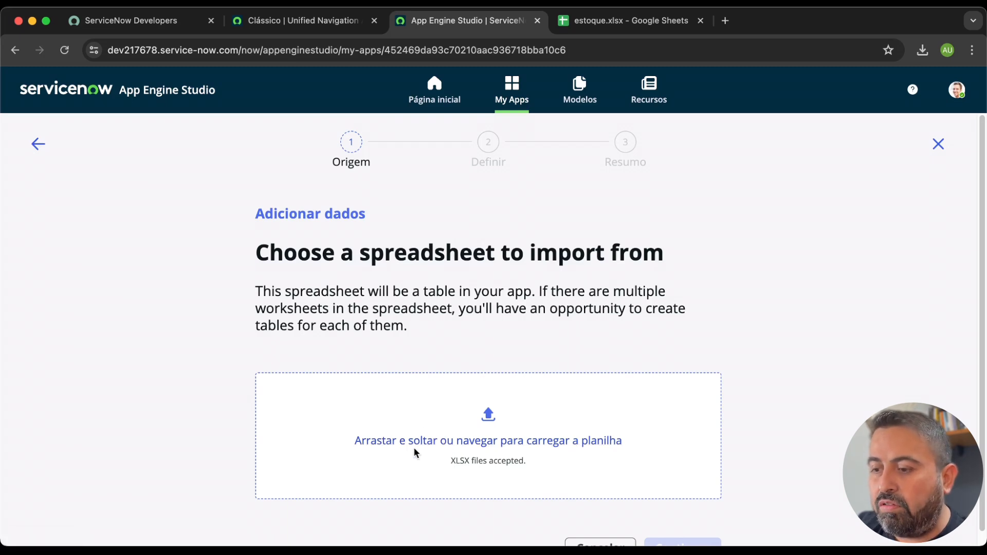
Step: Upload estoque.xlsx from the Downloads folder as the spreadsheet to import
click(434, 445)
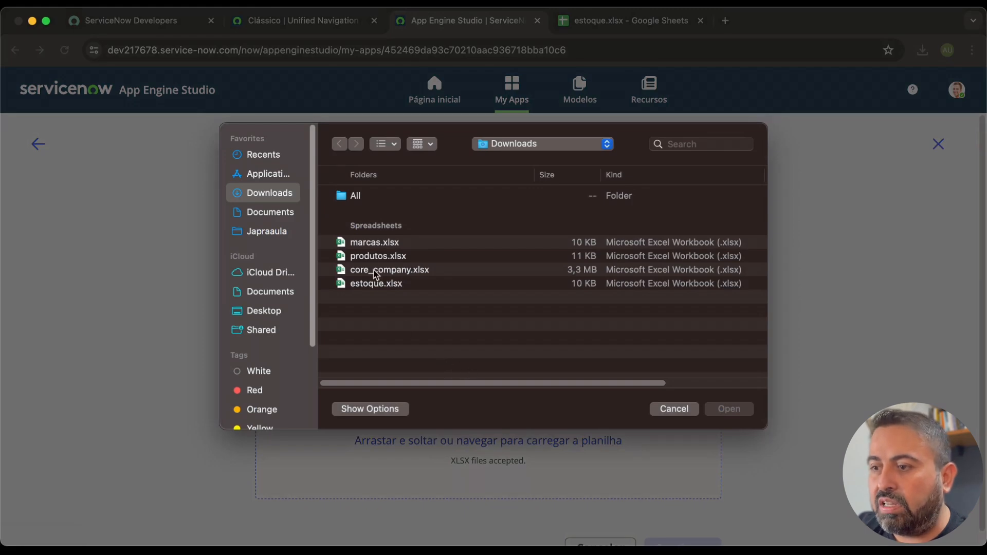
click(379, 290)
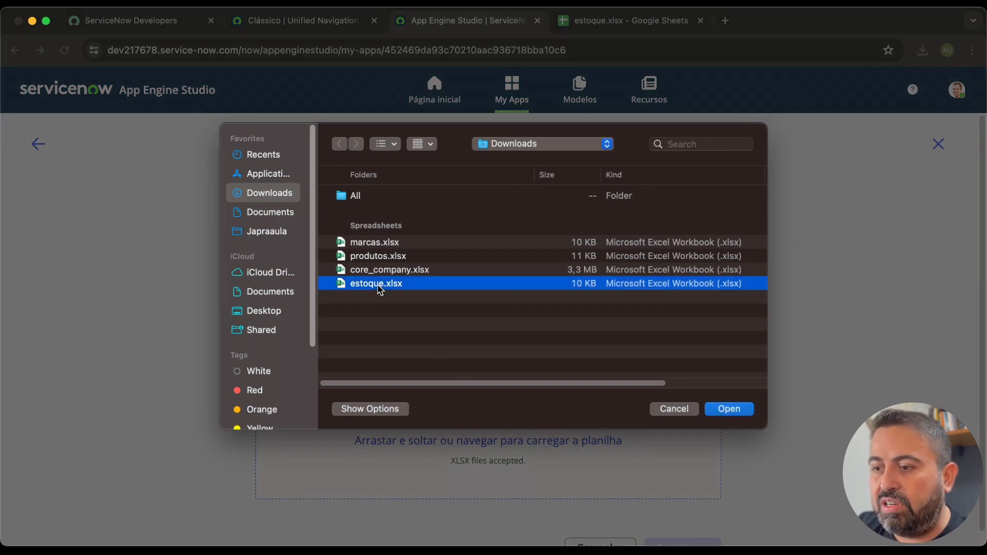
click(738, 414)
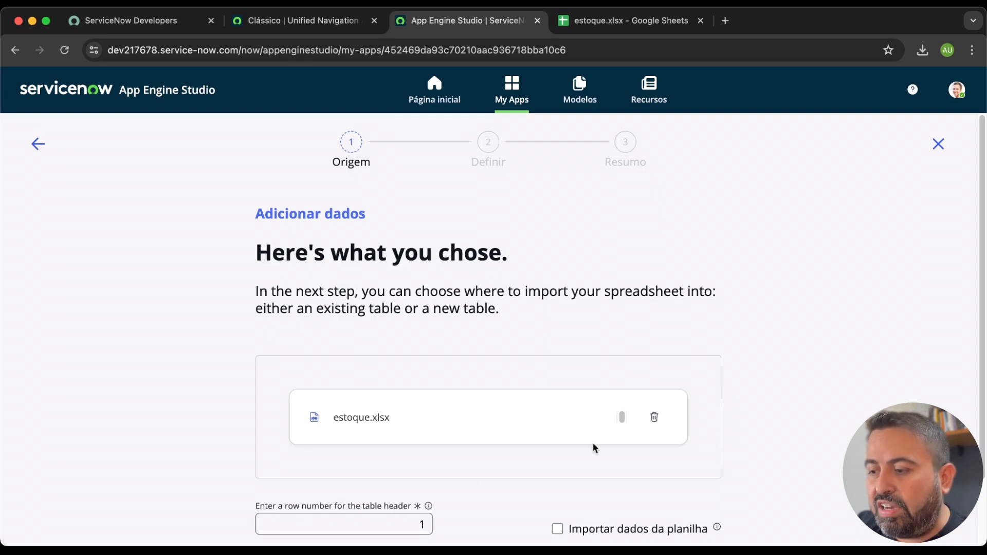
Step: Check the import's header row number against the header row and product rows of the estoque sheet in Google Sheets
scroll(363, 486, down, 3)
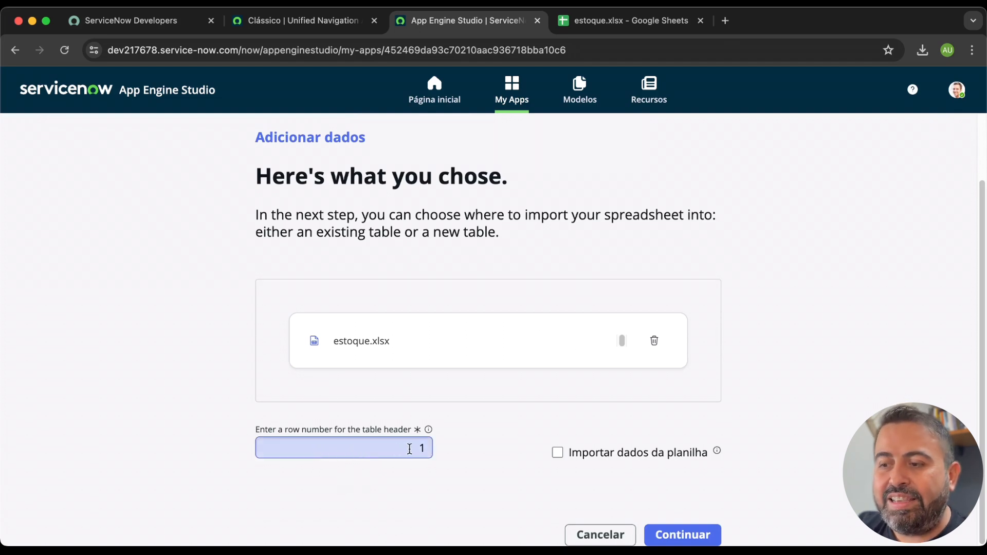
click(611, 19)
drag(93, 191, 529, 191)
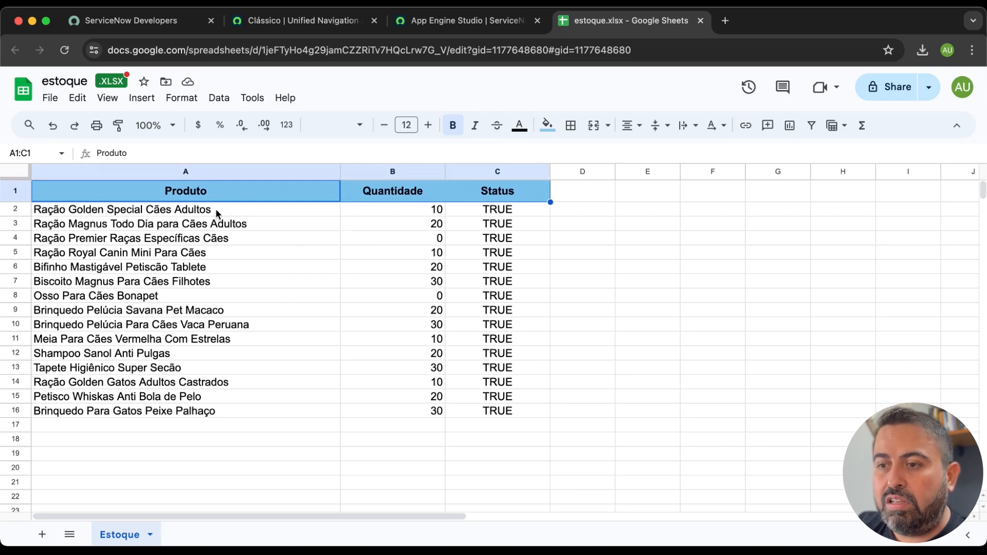
click(282, 226)
click(268, 209)
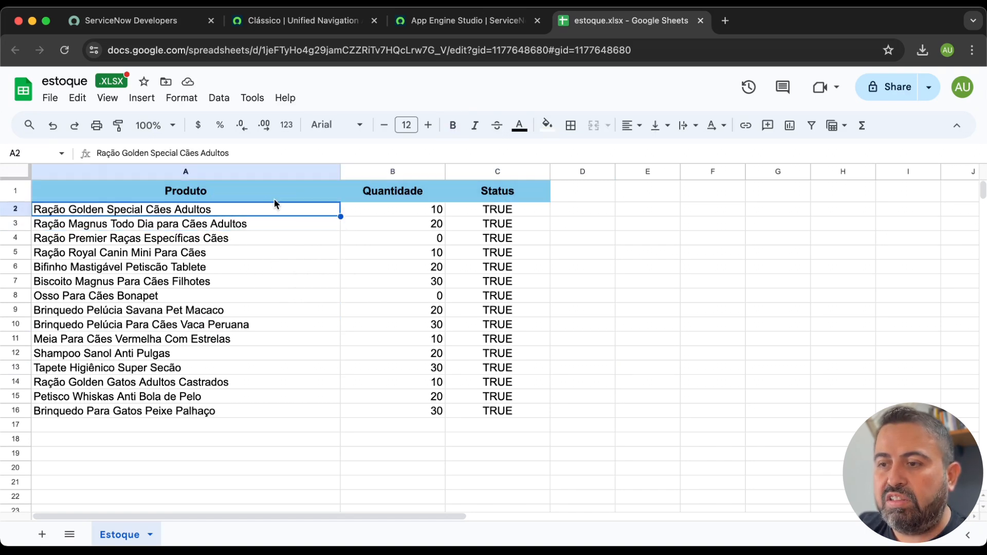
click(275, 196)
click(406, 191)
click(503, 190)
click(360, 198)
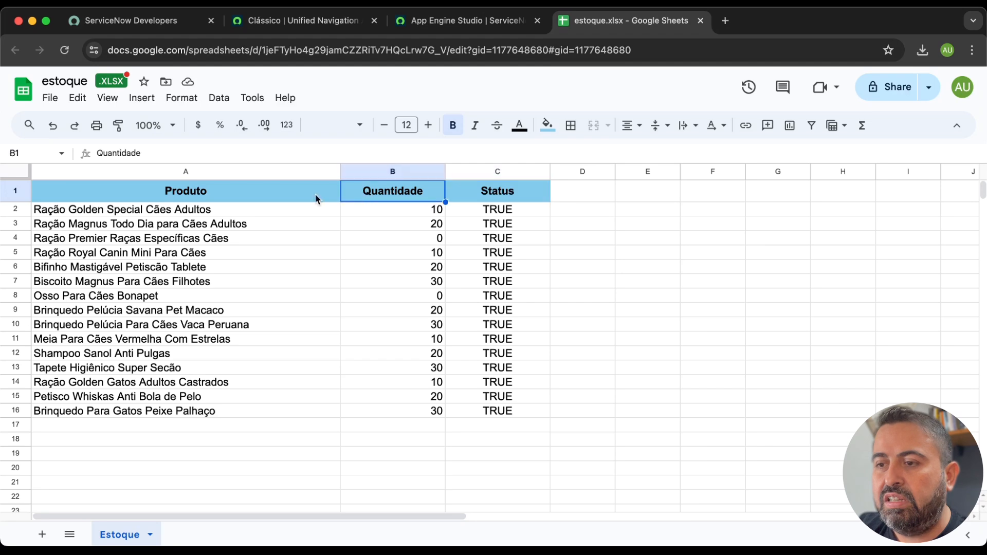
click(250, 192)
drag(53, 213, 77, 411)
Step: Return to App Engine Studio, continue the import and send the file into a new table with the Criar nova tabela structure
click(468, 21)
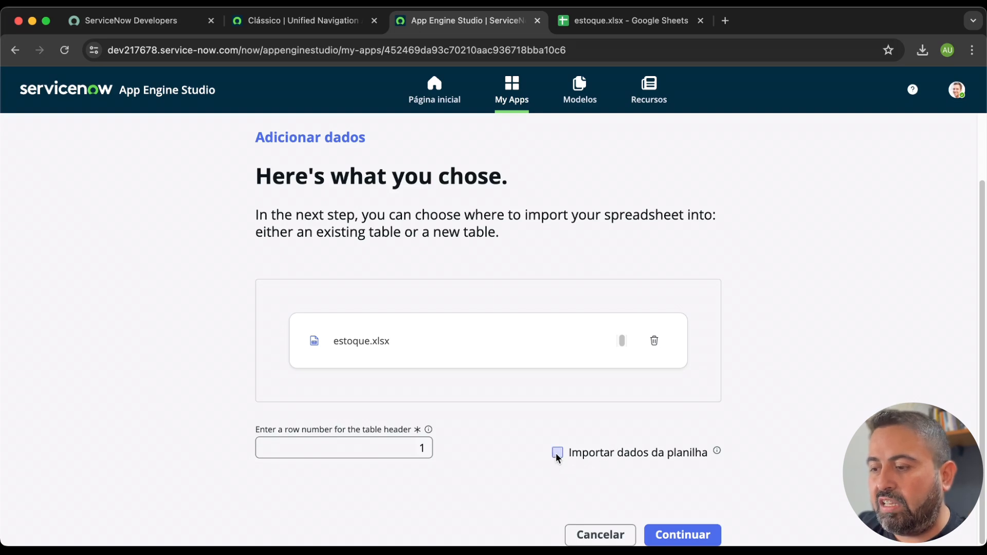
click(692, 532)
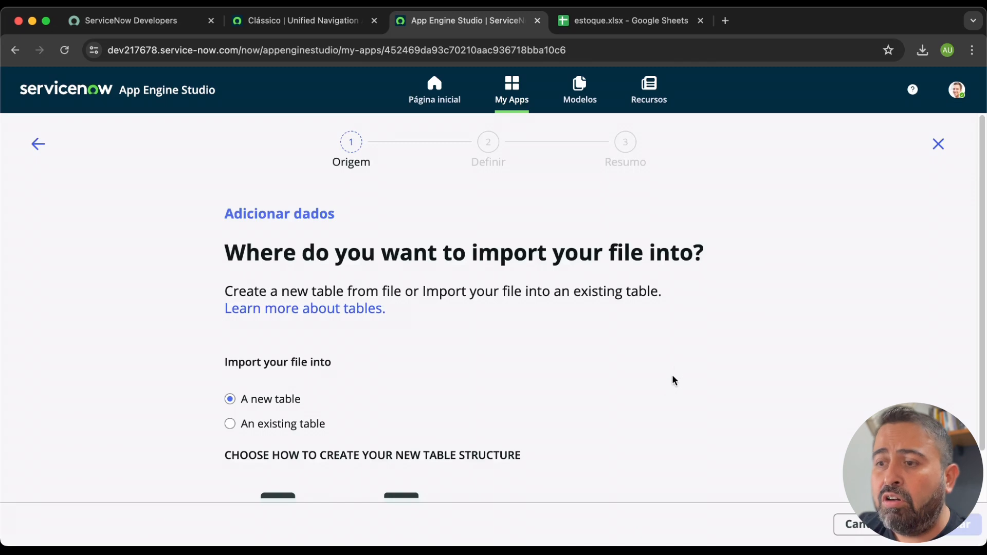
scroll(621, 394, down, 3)
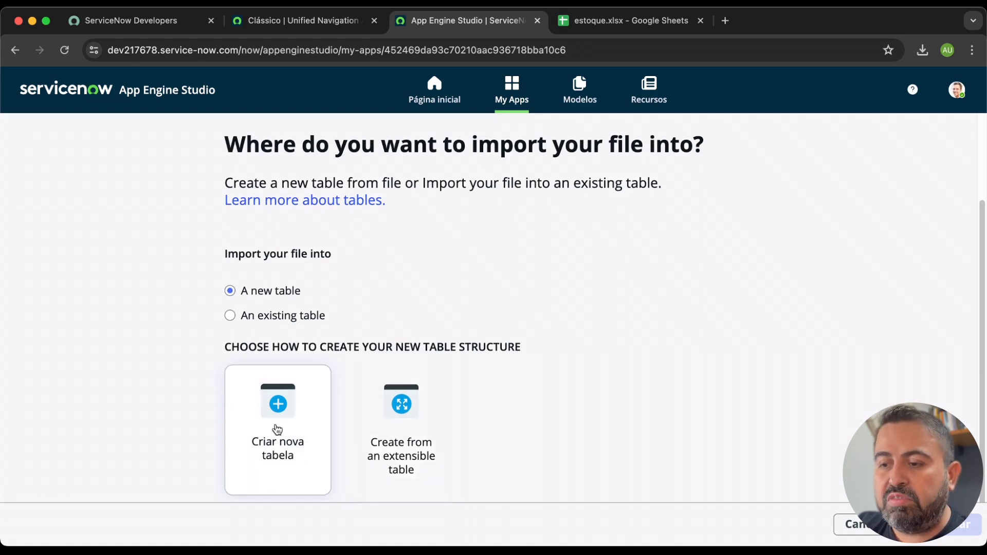
click(307, 415)
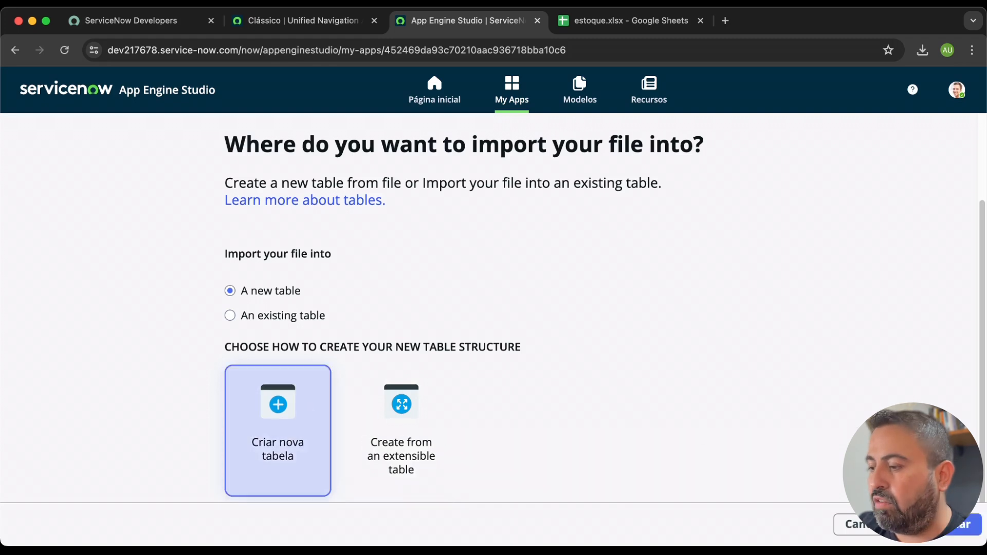
click(967, 524)
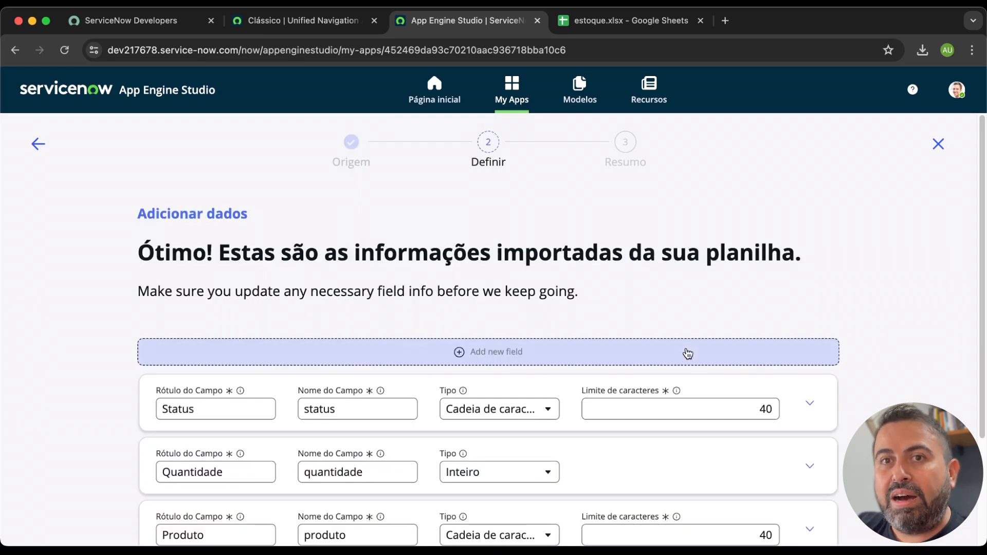
Step: Compare the imported Status, Quantidade and Produto fields in App Engine Studio with the column headers of the estoque sheet in Google Sheets
click(595, 24)
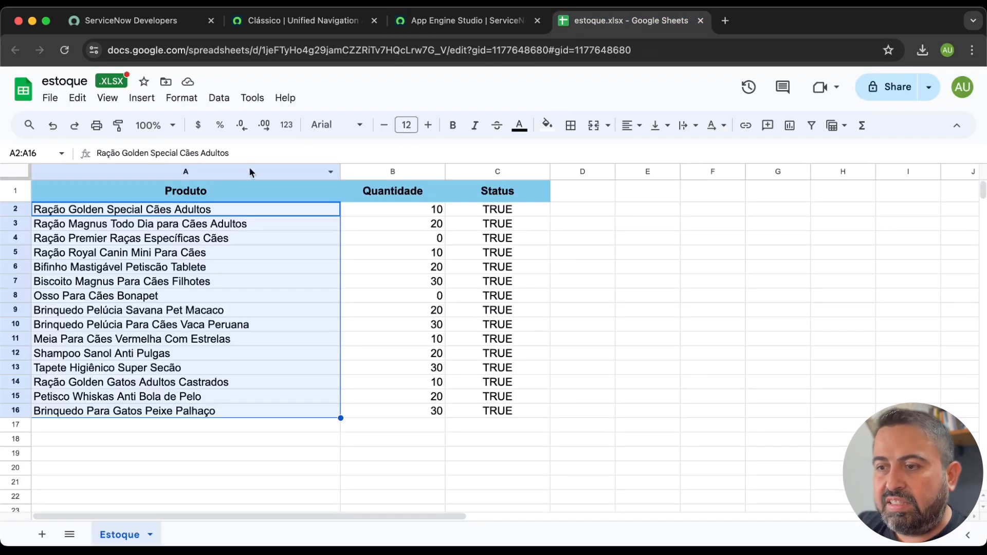
click(445, 30)
scroll(164, 319, down, 3)
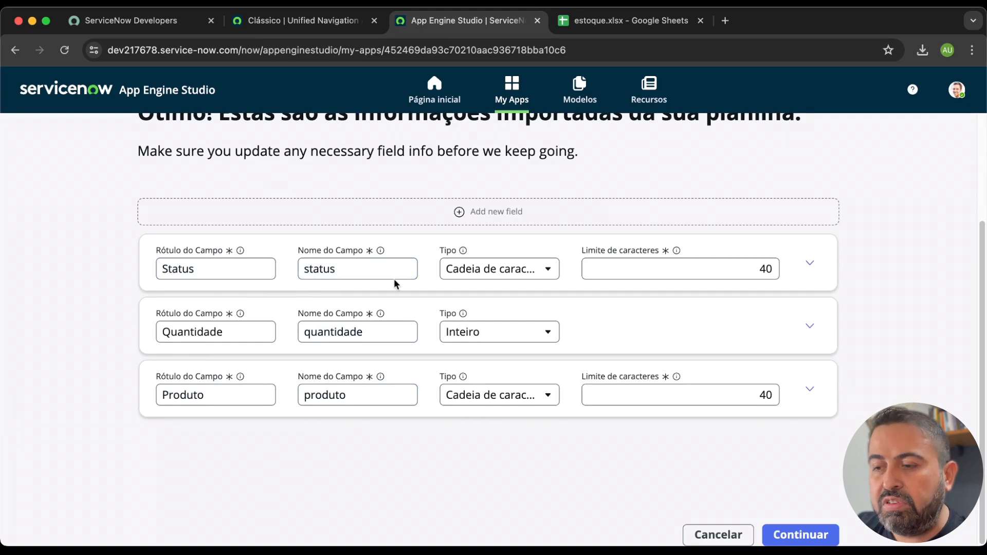
click(215, 272)
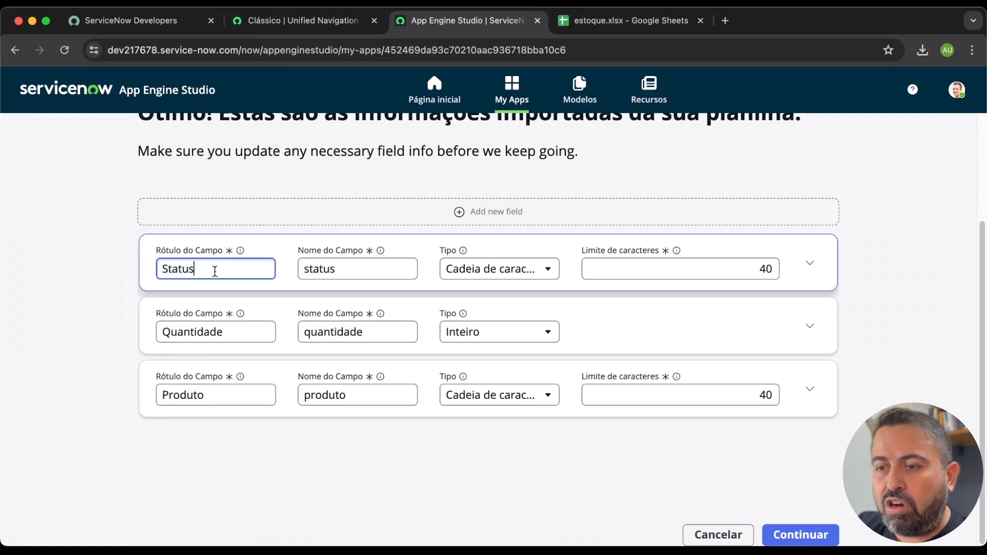
click(236, 333)
click(232, 399)
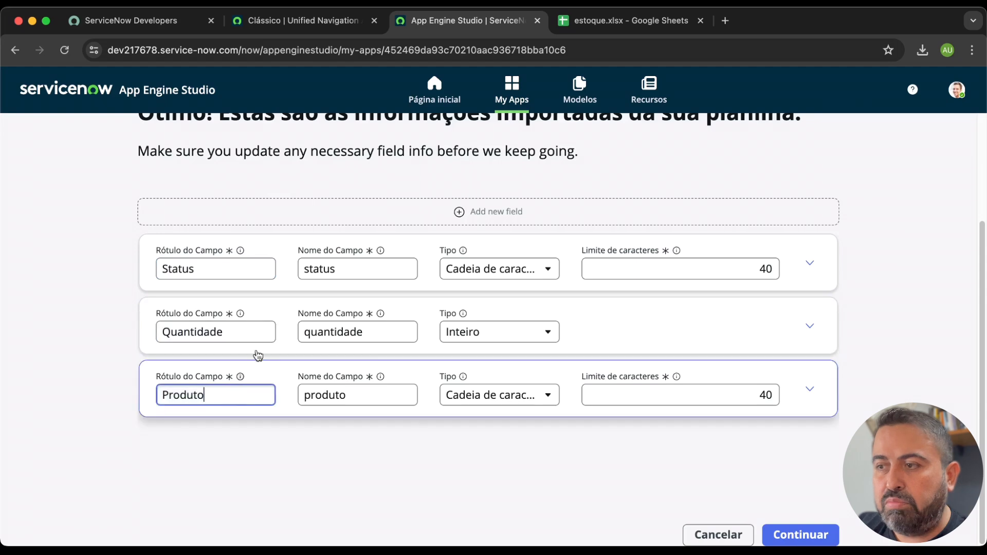
click(607, 21)
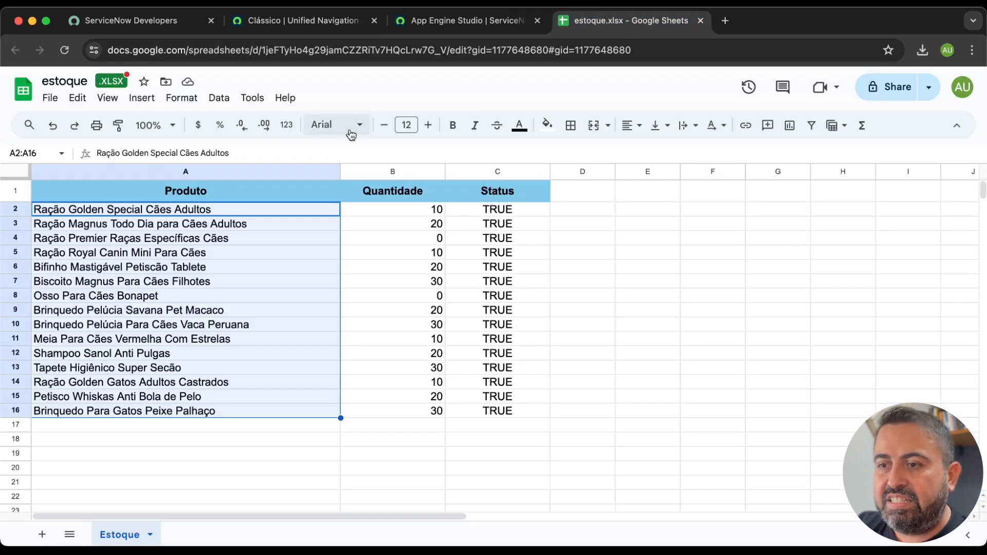
click(229, 195)
click(418, 188)
click(522, 192)
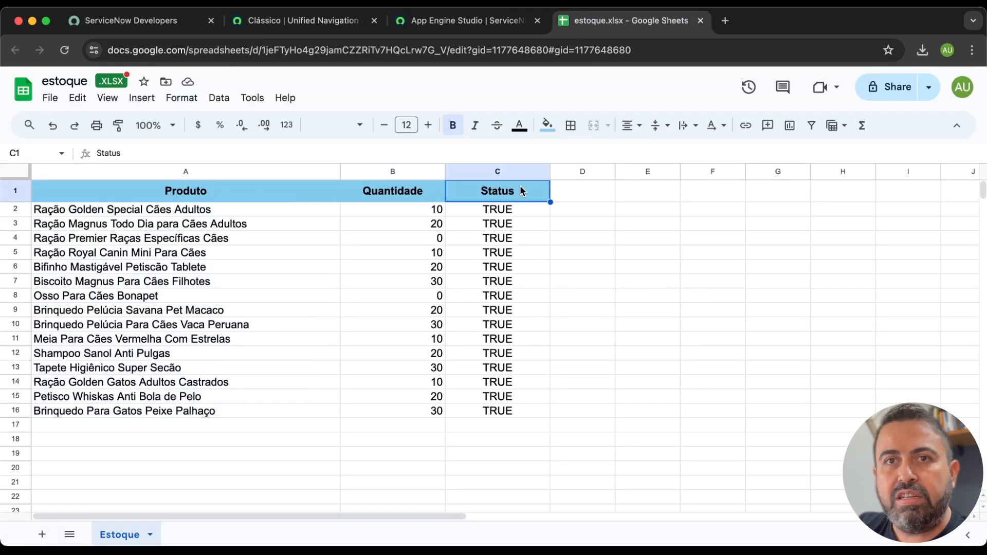
click(465, 20)
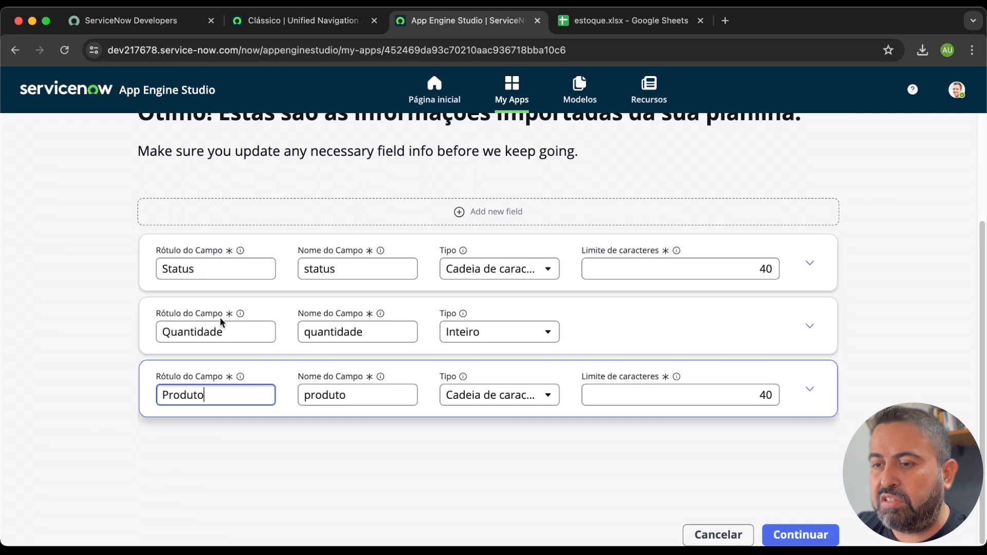
Step: Examine the product entries under Produto in the Google Sheets estoque sheet against the imported produto field, and return to App Engine Studio
click(362, 393)
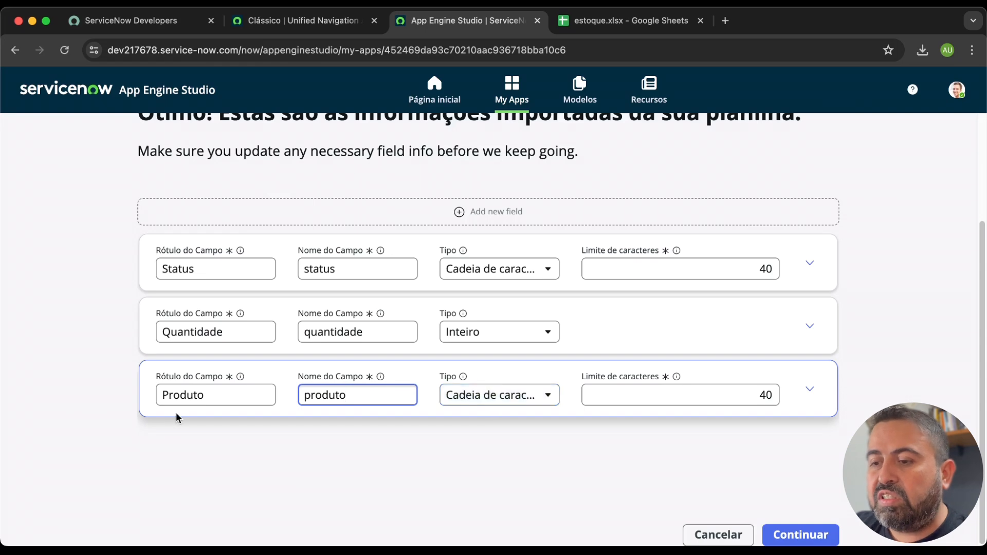
click(624, 21)
drag(205, 210, 205, 415)
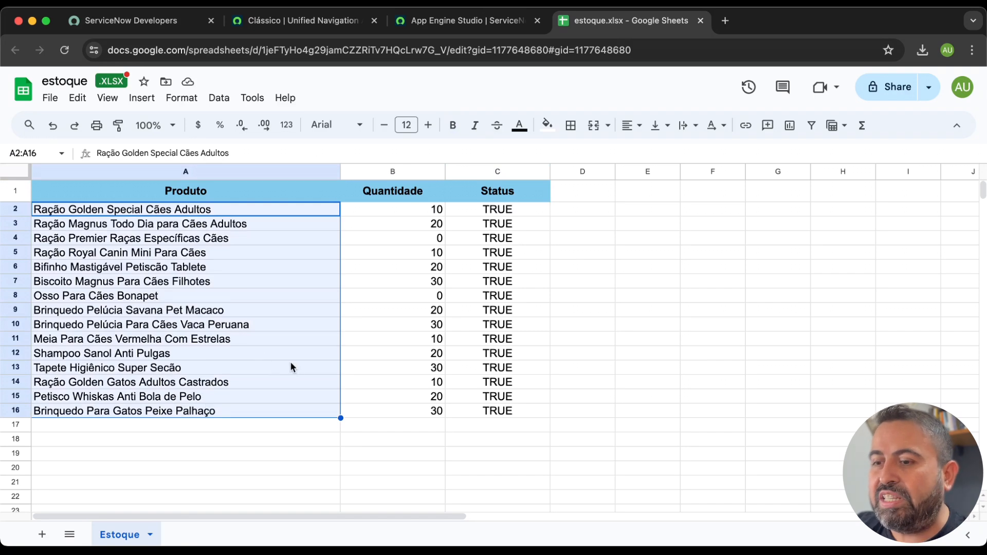
click(203, 224)
click(205, 215)
click(206, 222)
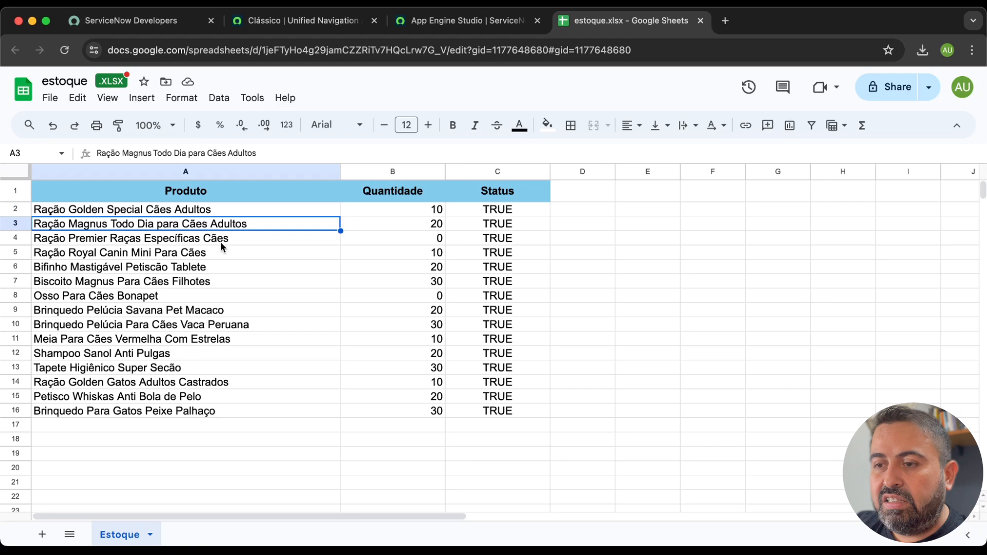
click(220, 241)
click(218, 249)
click(220, 271)
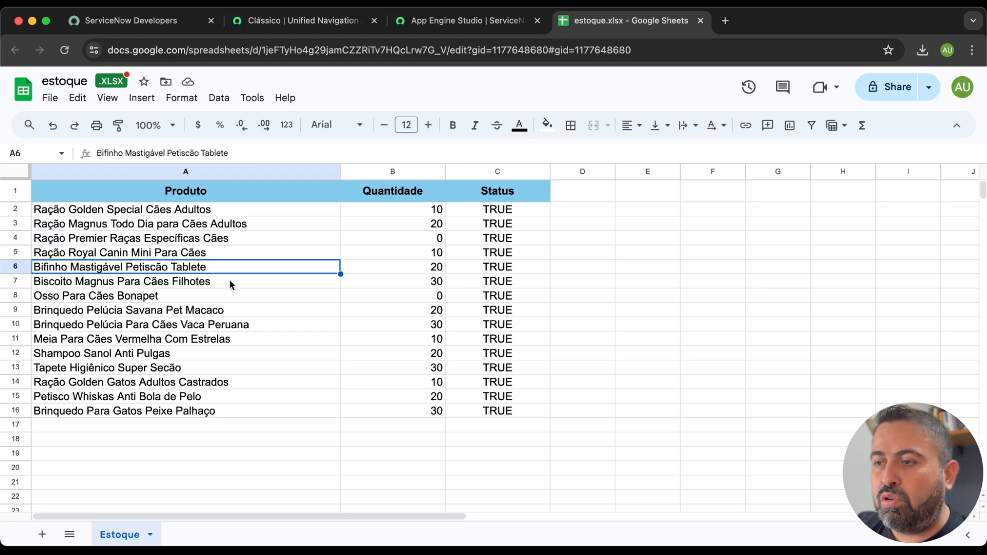
click(230, 280)
click(454, 23)
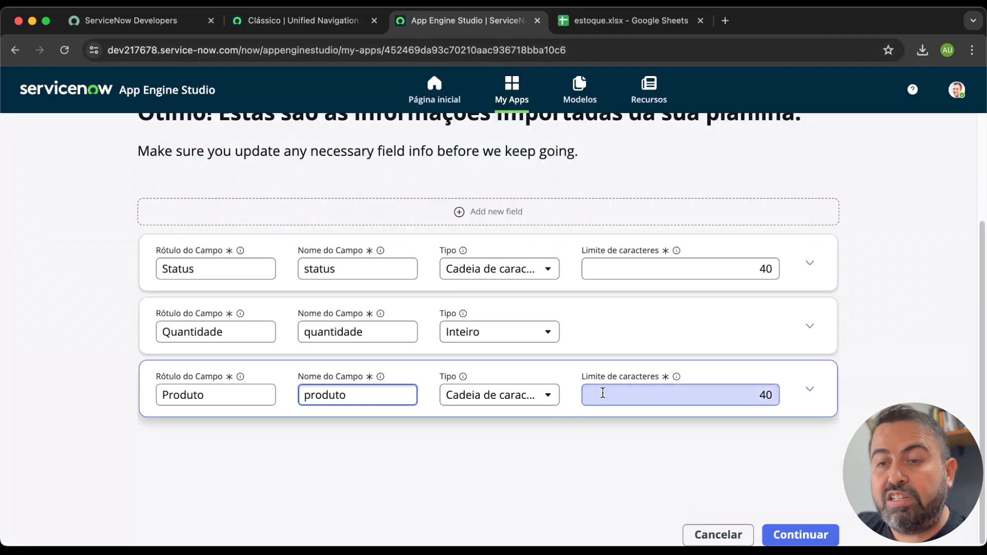
Step: Change the Produto field's type to Referência
click(470, 396)
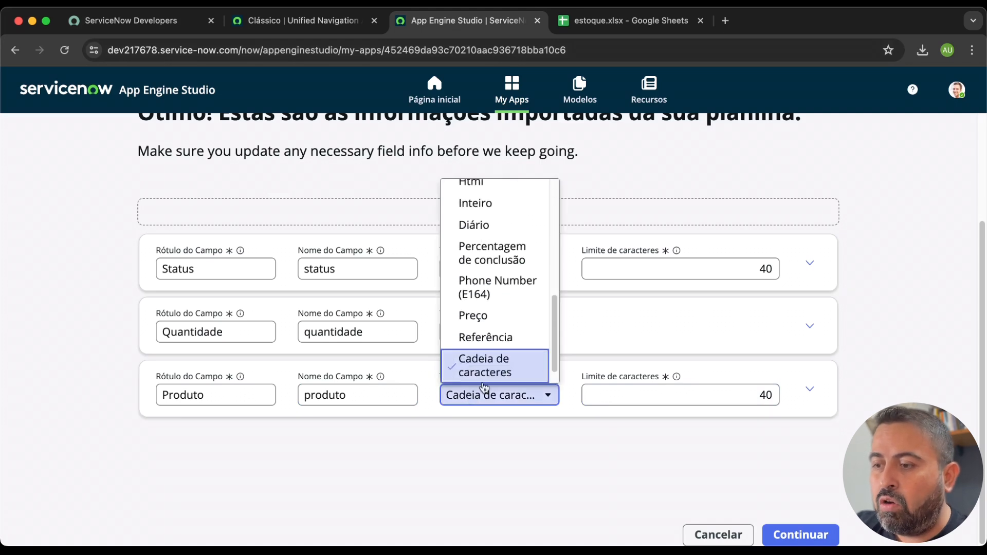
click(484, 337)
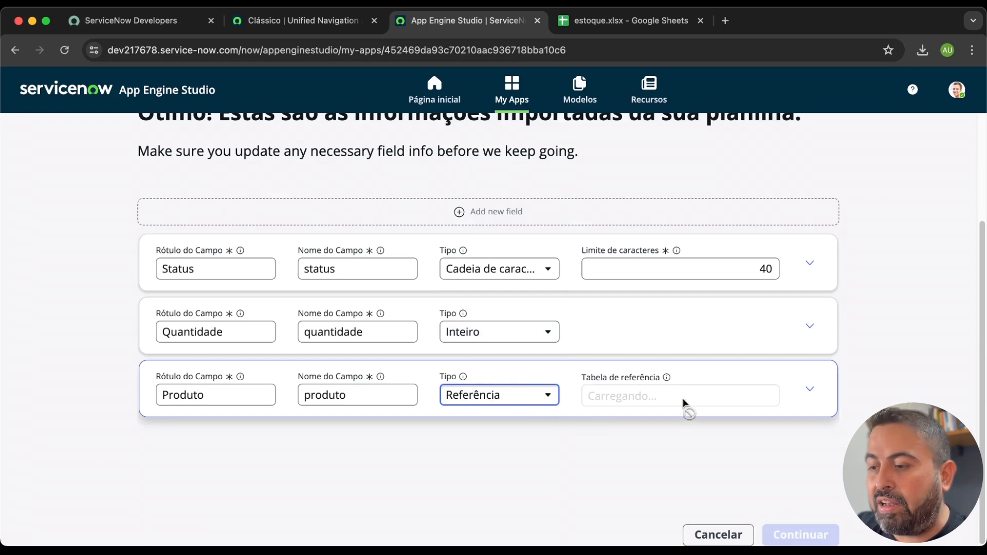
click(212, 396)
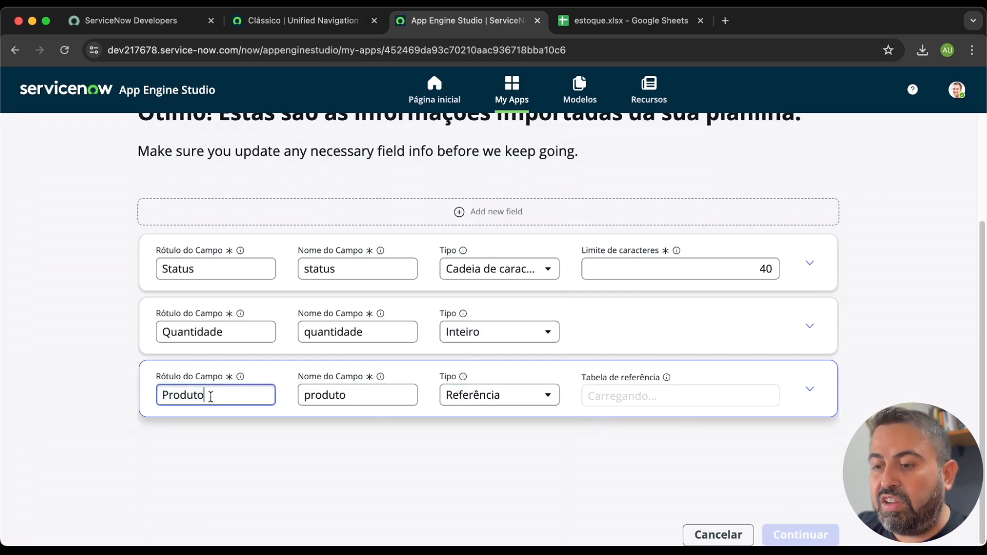
drag(211, 396, 163, 396)
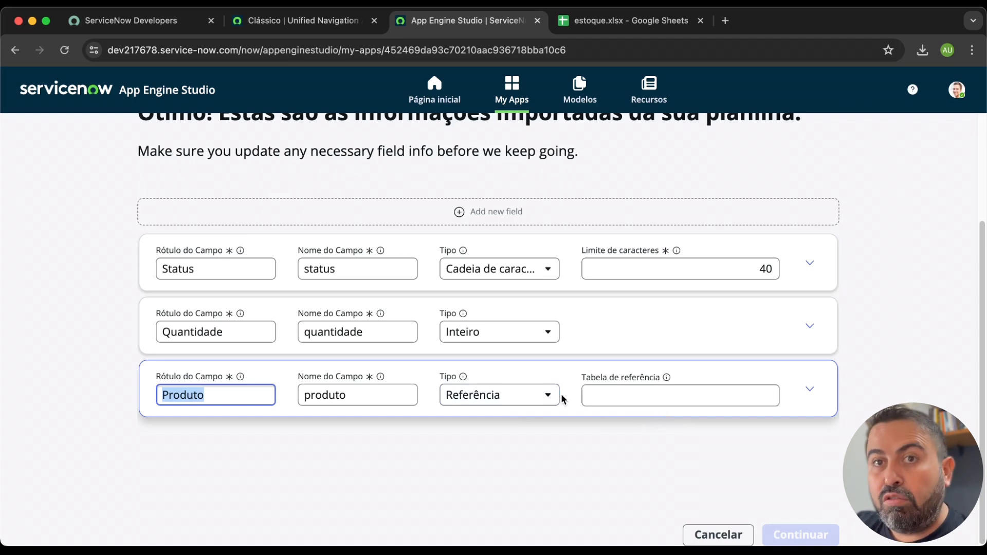
Step: Search for produto as the Produto field's reference table and choose the application table Produto (x_1460611_au_food_produto)
click(667, 397)
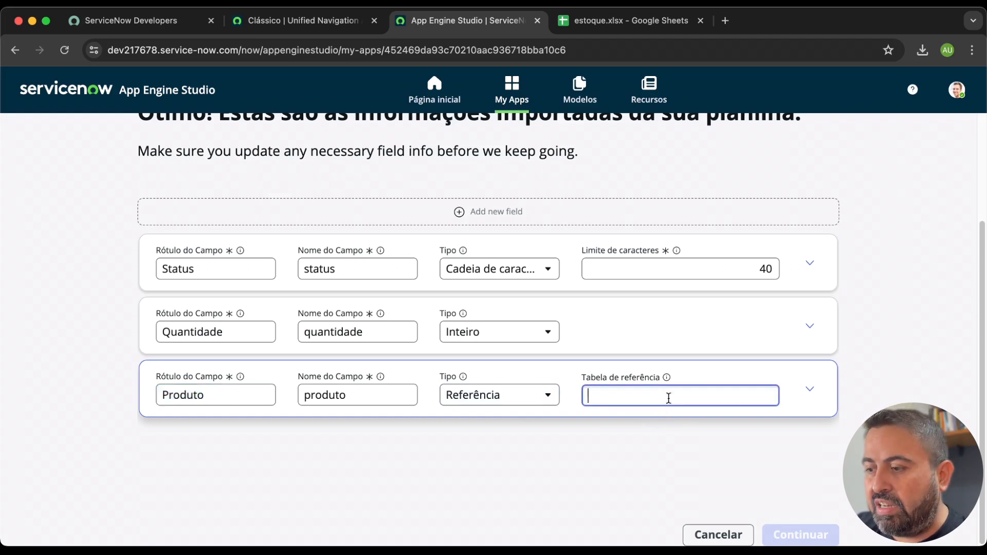
text(p)
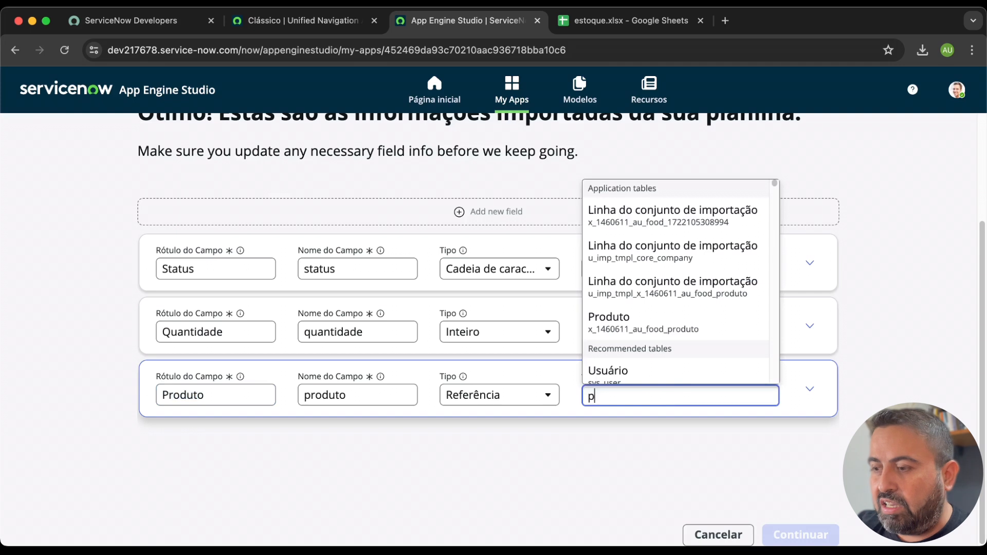
text(rodu)
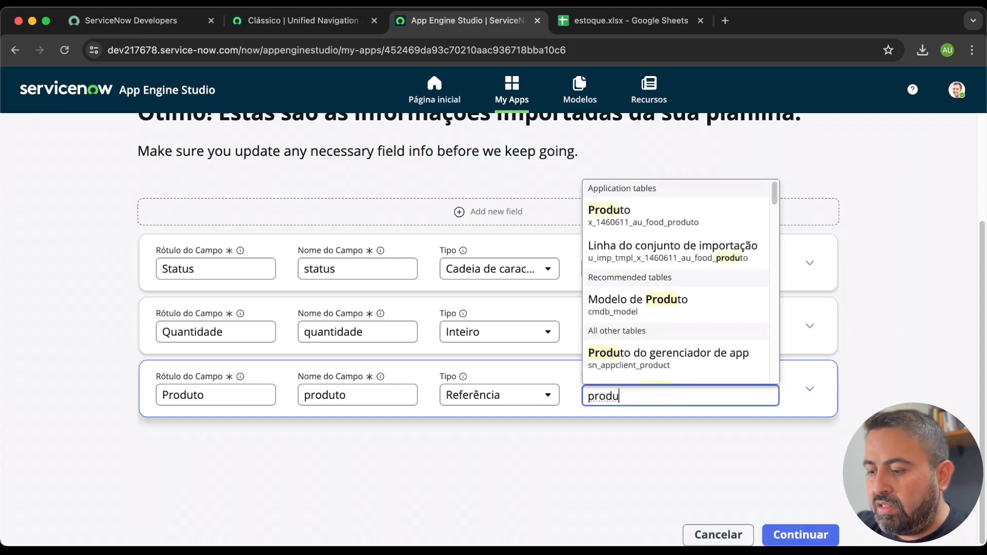
text(to)
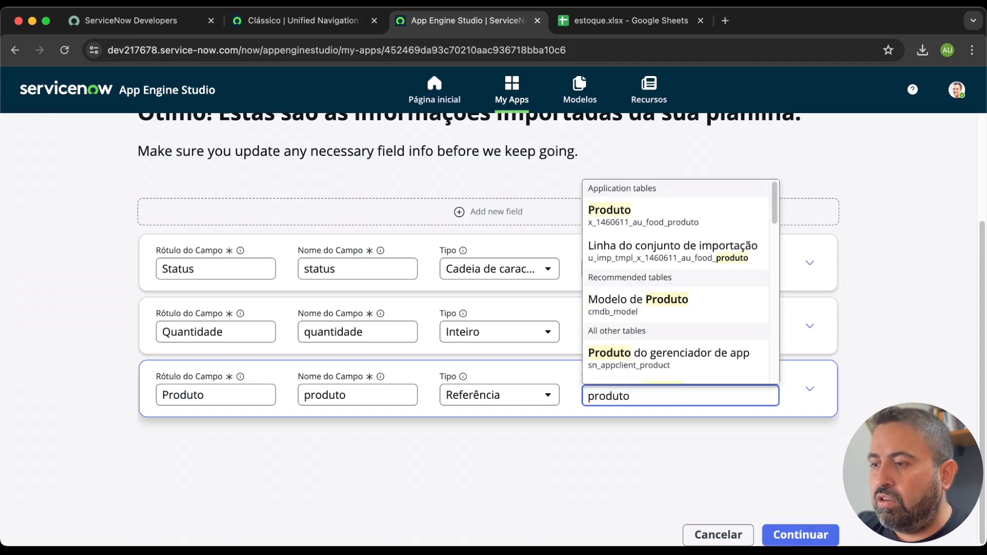
scroll(663, 205, down, 2)
scroll(661, 282, up, 1)
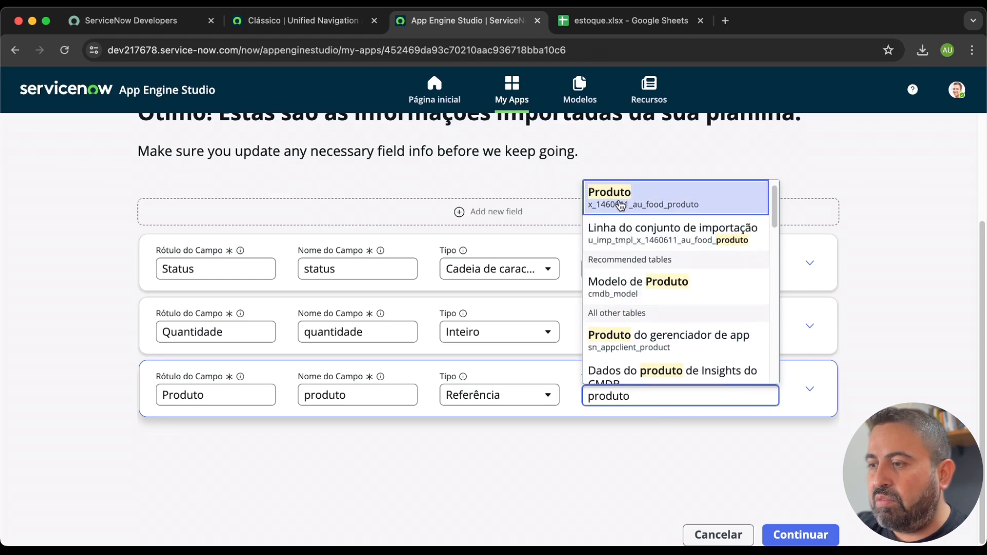
click(656, 202)
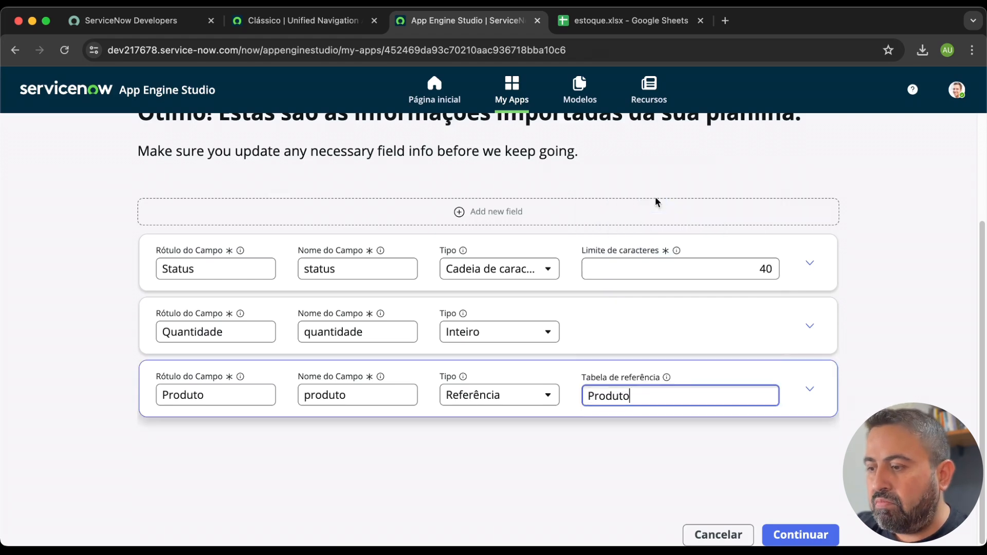
click(880, 383)
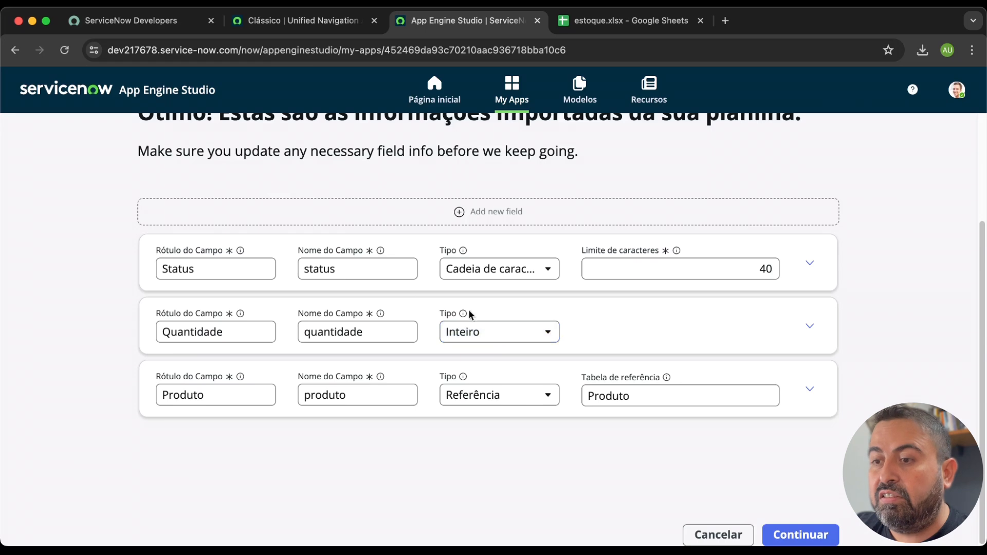
Step: Change the Status field's type to Verdadeiro/Falso and continue to the new table's properties
click(214, 269)
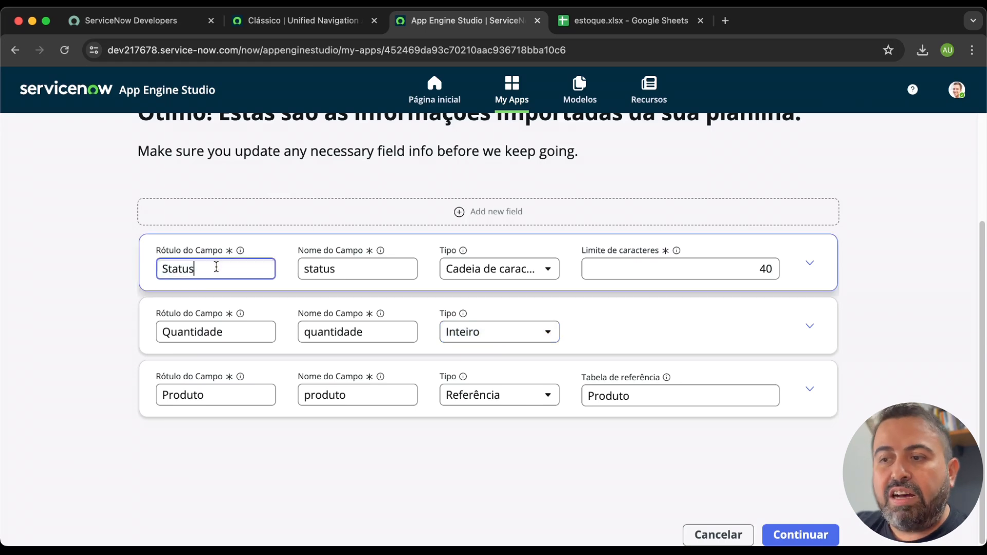
click(524, 276)
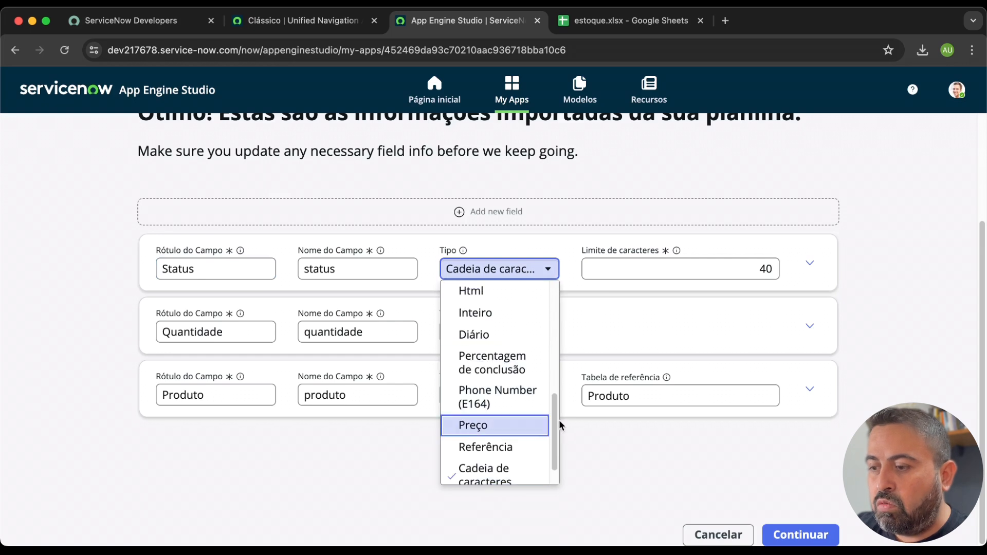
drag(553, 425, 563, 276)
click(492, 316)
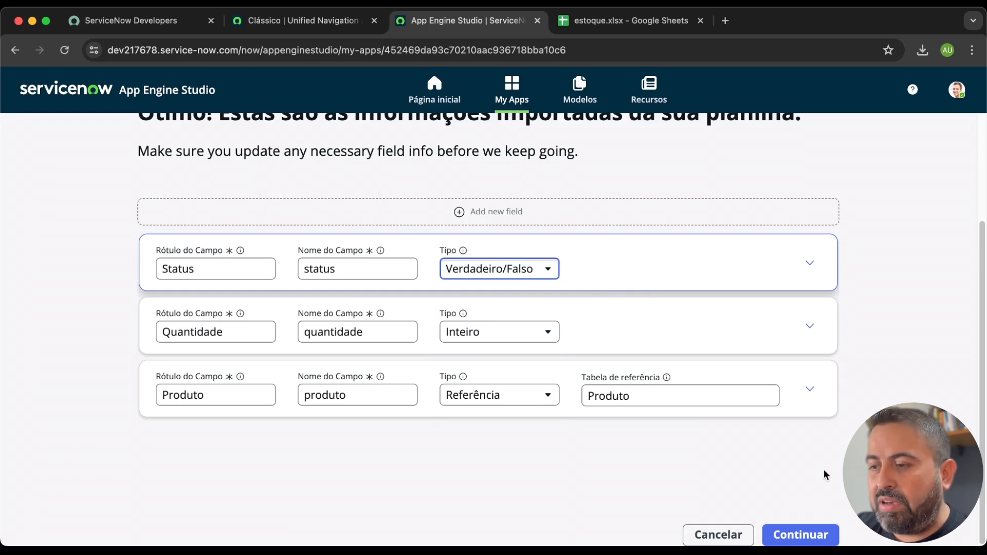
click(803, 535)
Step: Label the new table Estoque, keep the table name estoque, and continue to the table permissions
click(389, 392)
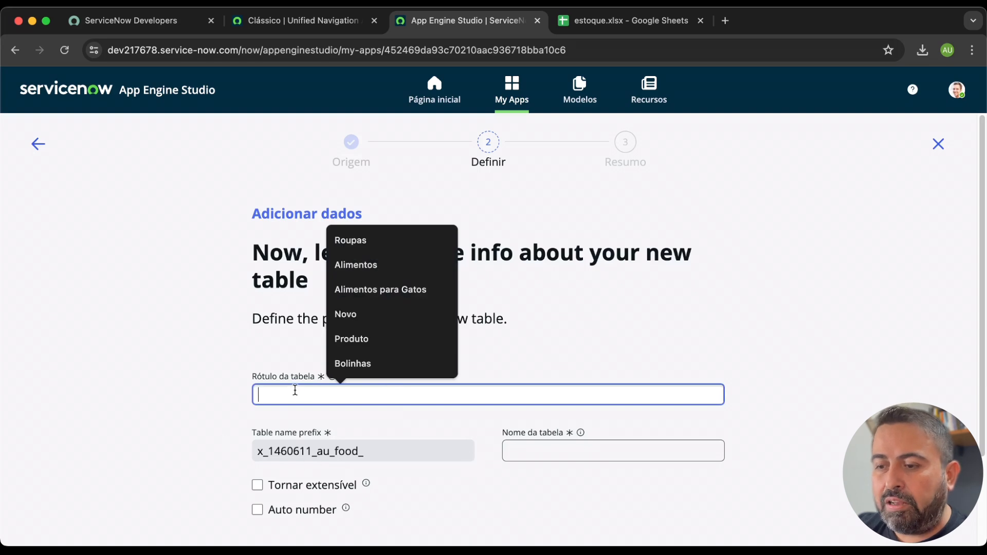
text(Es)
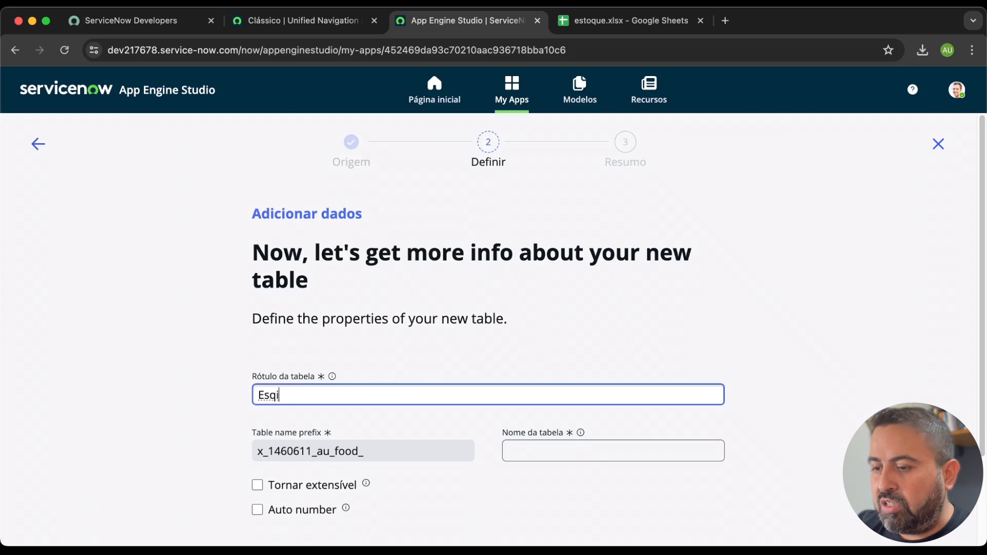
text(toque)
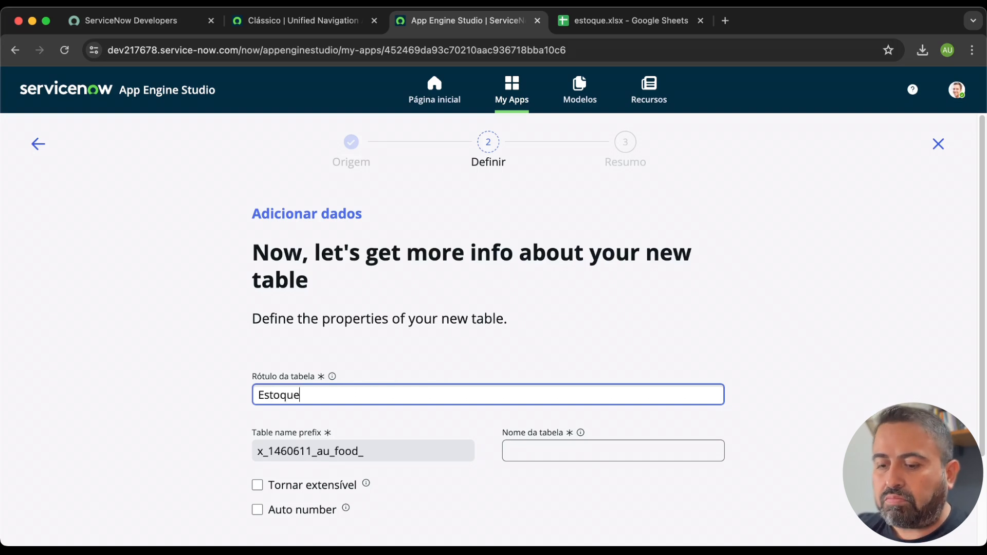
key(Tab)
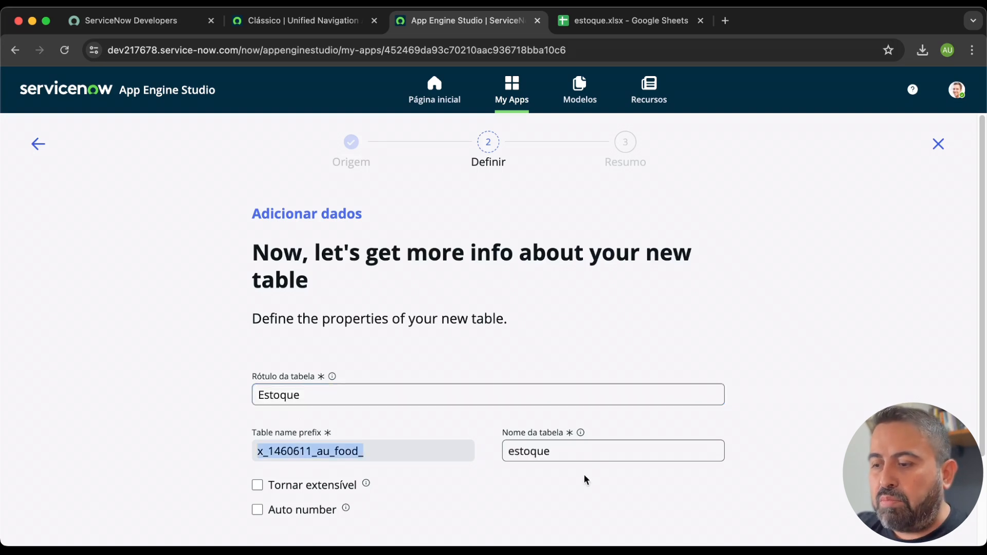
drag(566, 453, 513, 452)
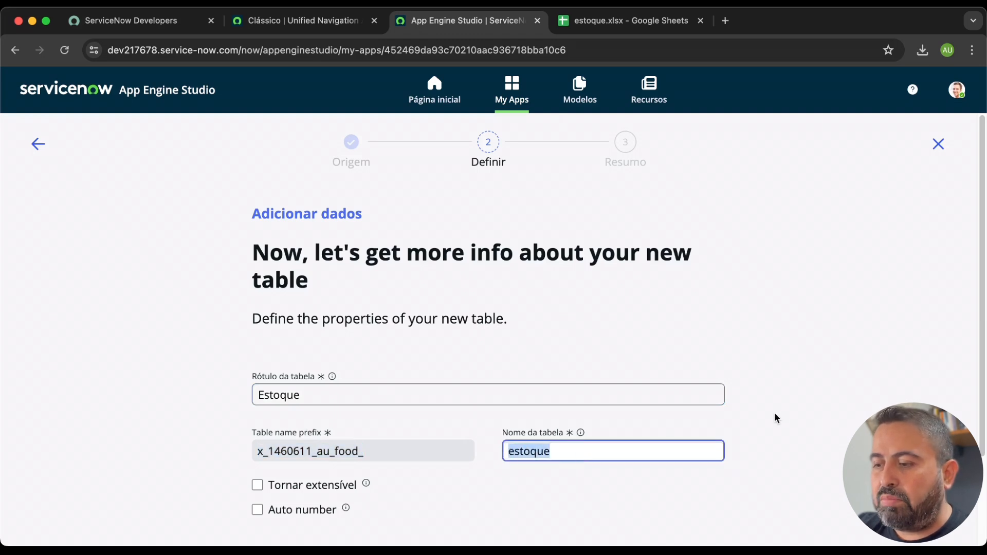
scroll(787, 434, down, 3)
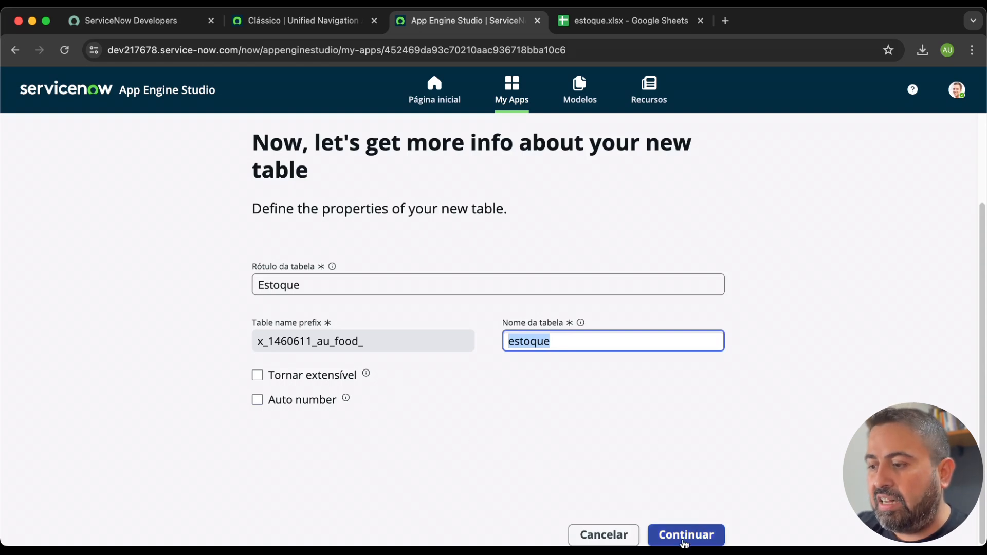
click(692, 536)
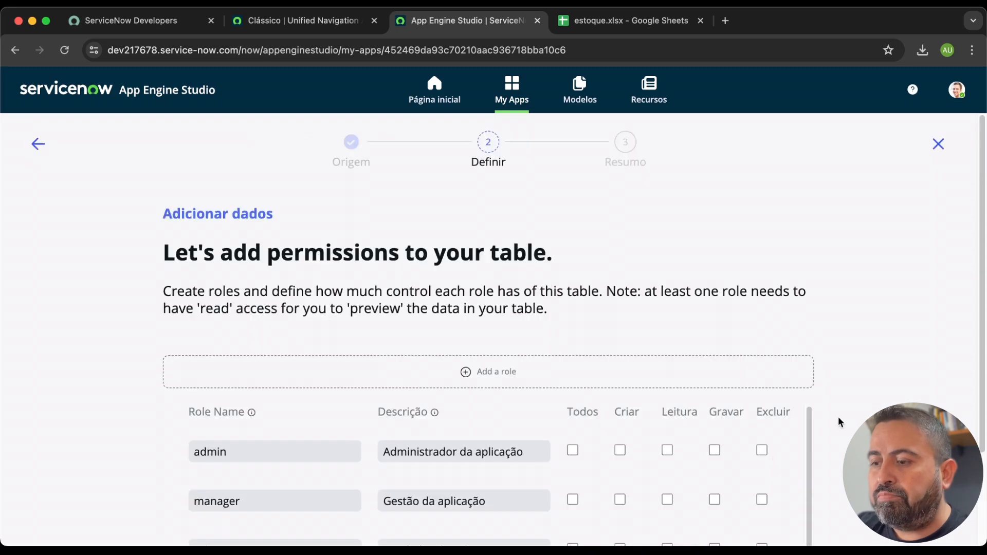
Step: Grant the admin role all permissions on the table, and the manager role Criar, Leitura and Gravar but not Excluir
scroll(857, 419, down, 5)
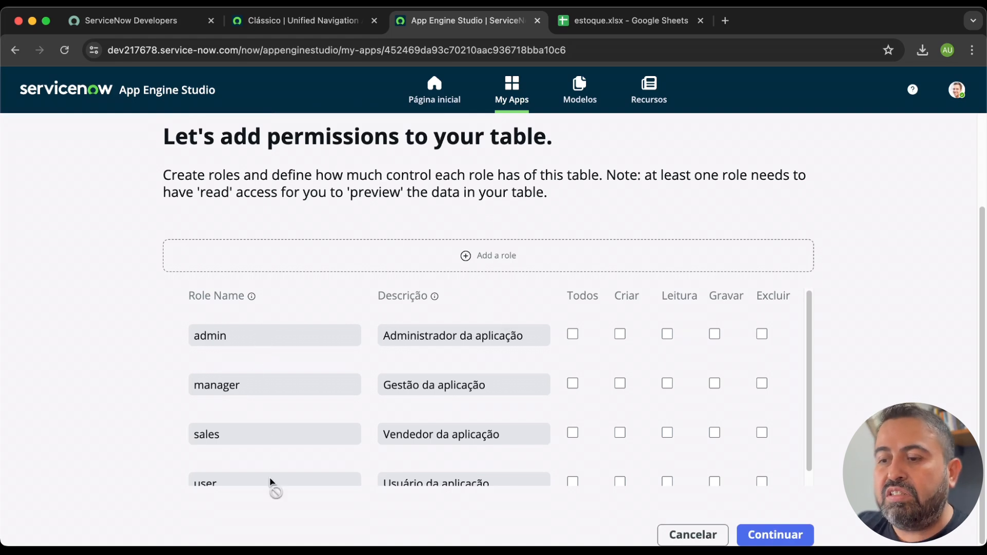
scroll(281, 449, down, 1)
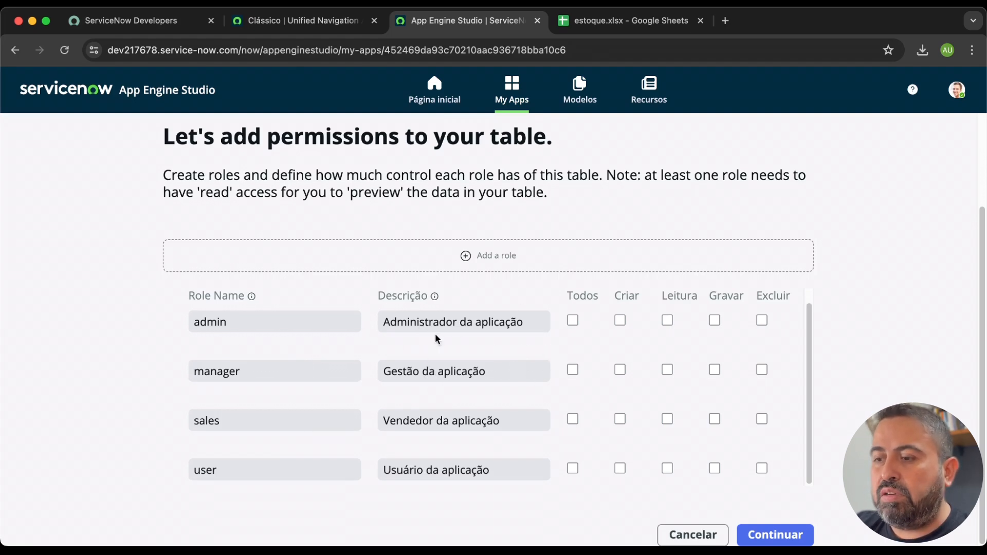
click(574, 321)
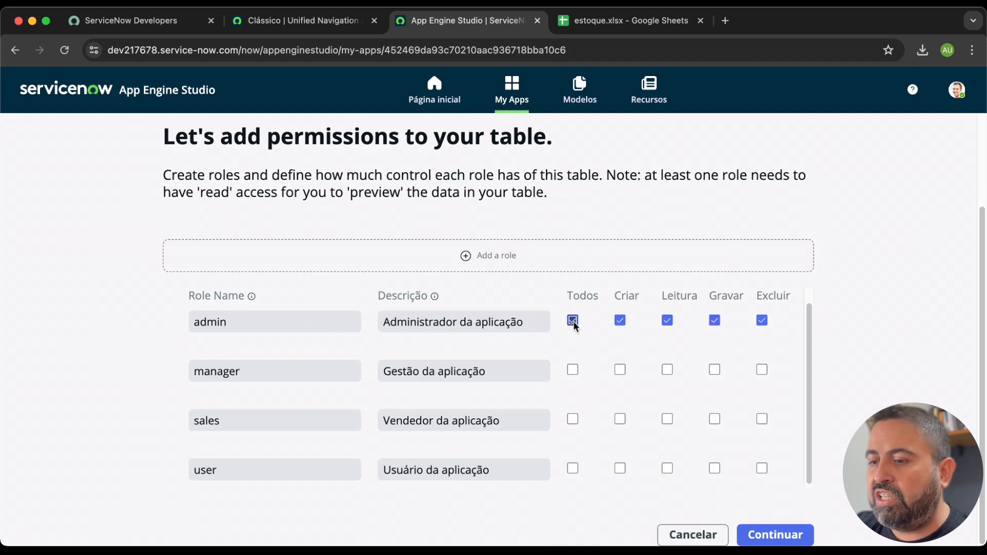
click(574, 372)
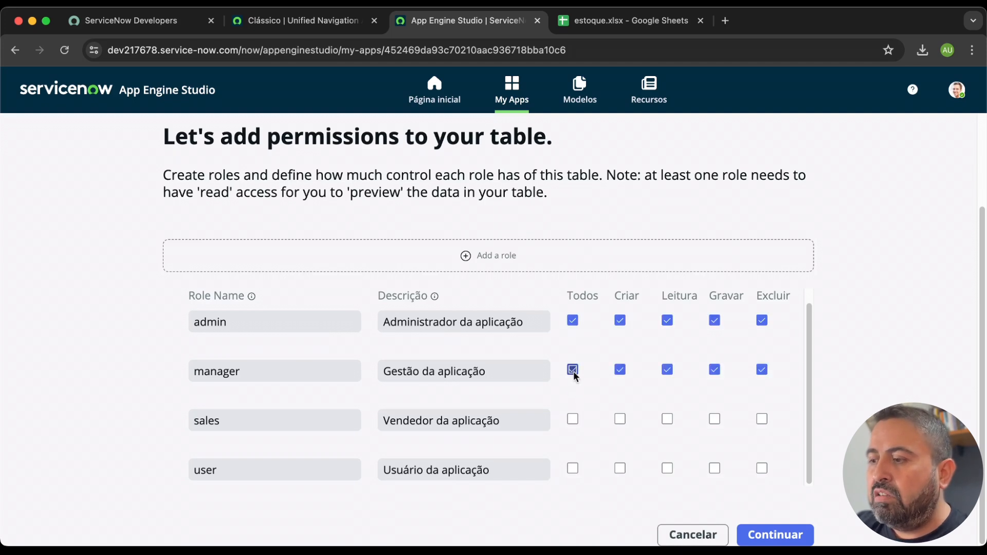
click(763, 371)
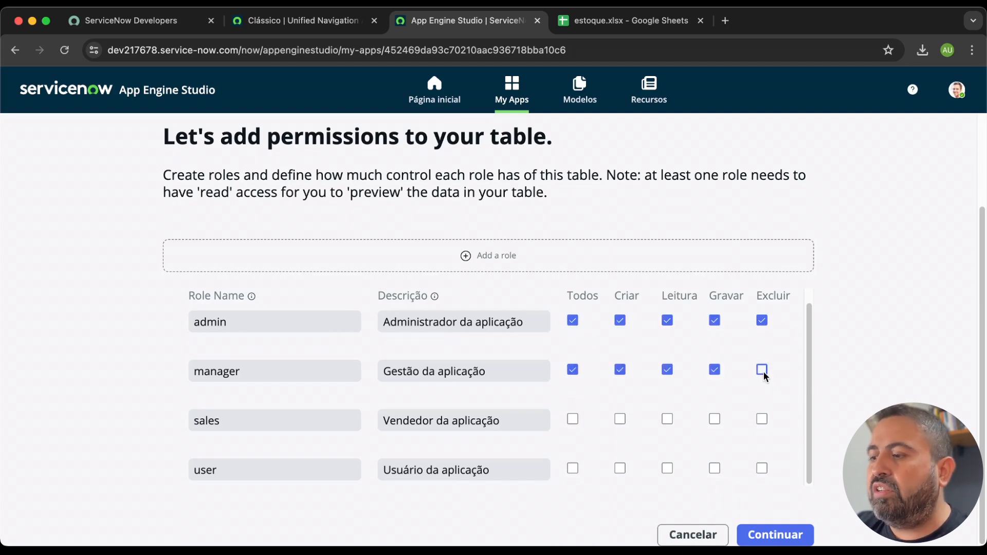
Step: Grant the sales role only the Leitura and Gravar permissions, leaving out Criar and Excluir
click(574, 420)
click(762, 419)
click(762, 419)
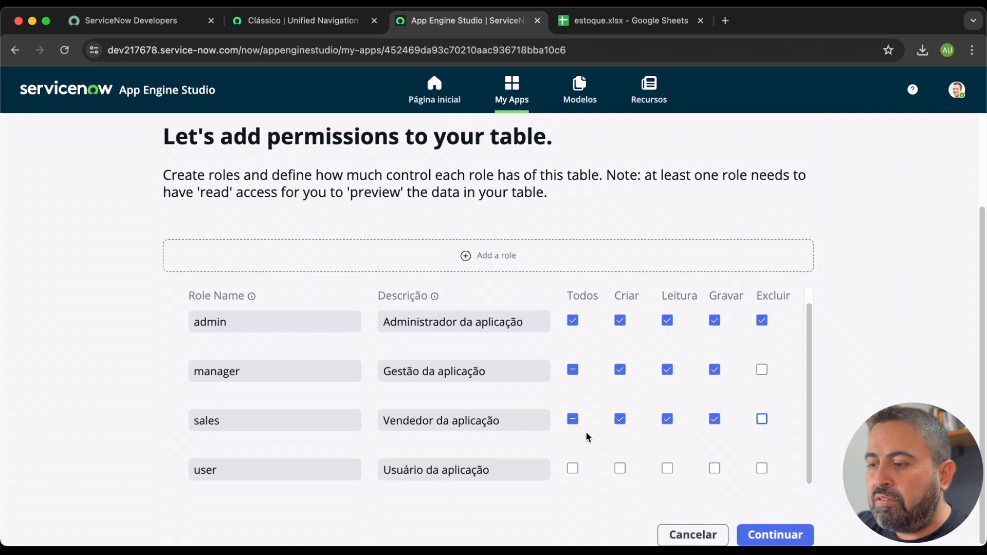
click(722, 431)
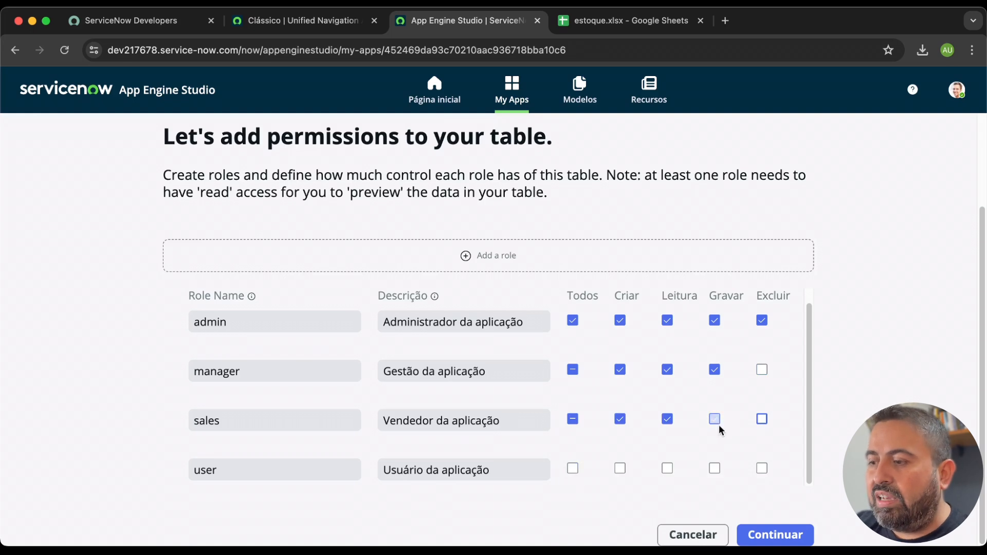
click(719, 429)
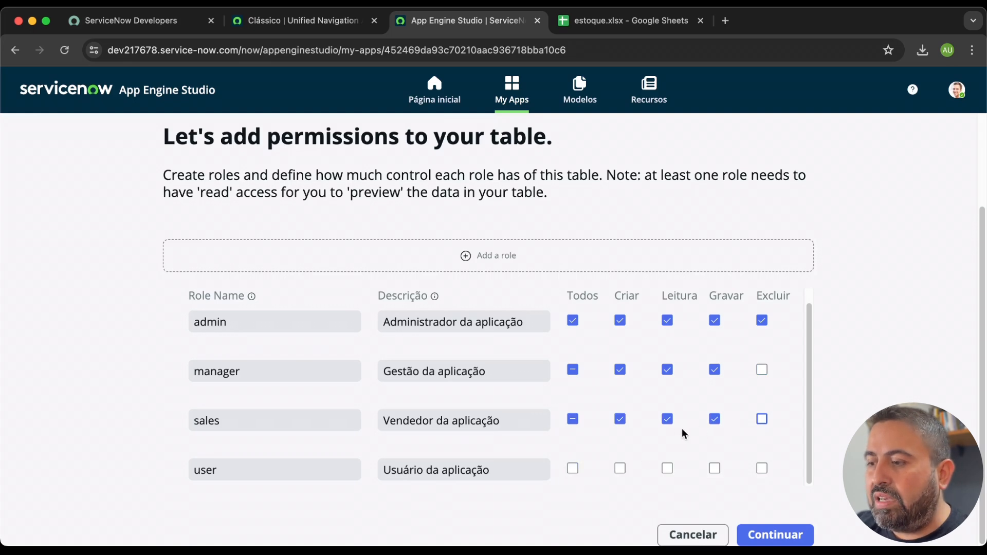
click(621, 424)
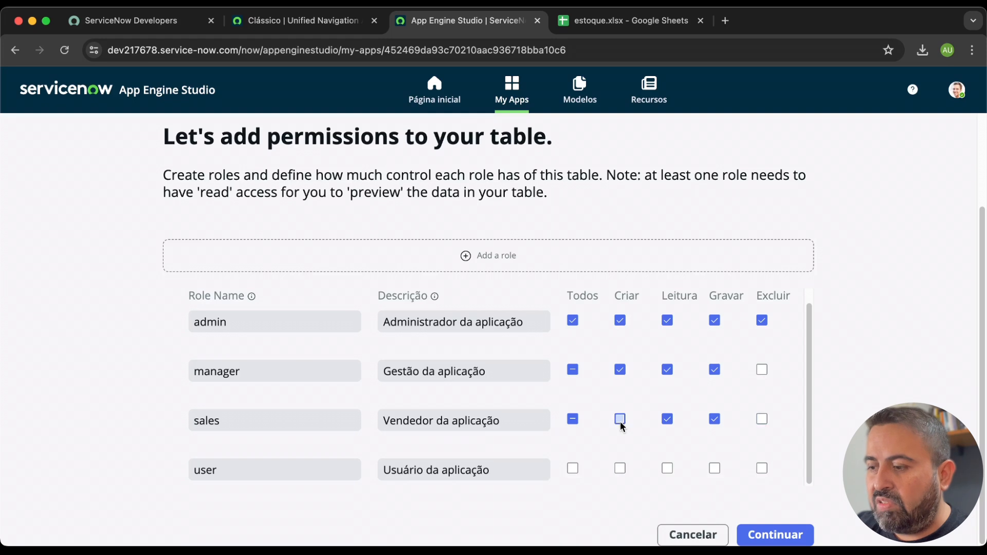
Step: Grant the user role only the Leitura permission and continue to create the table
click(574, 470)
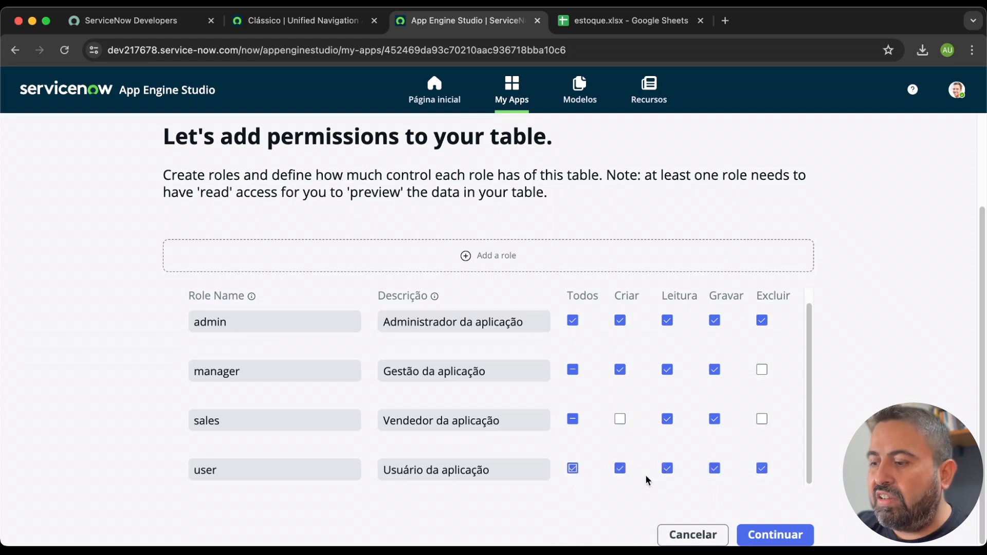
click(573, 469)
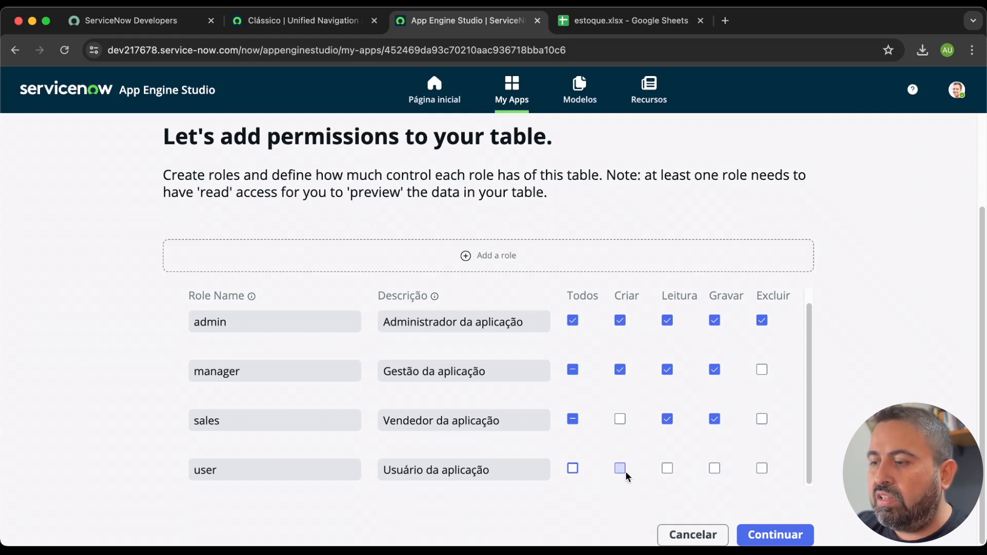
click(667, 468)
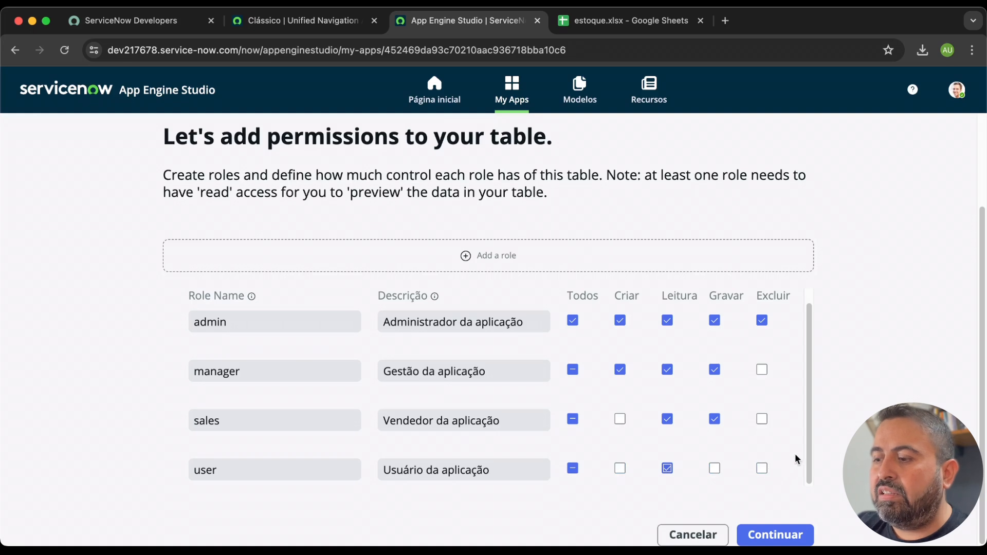
click(788, 537)
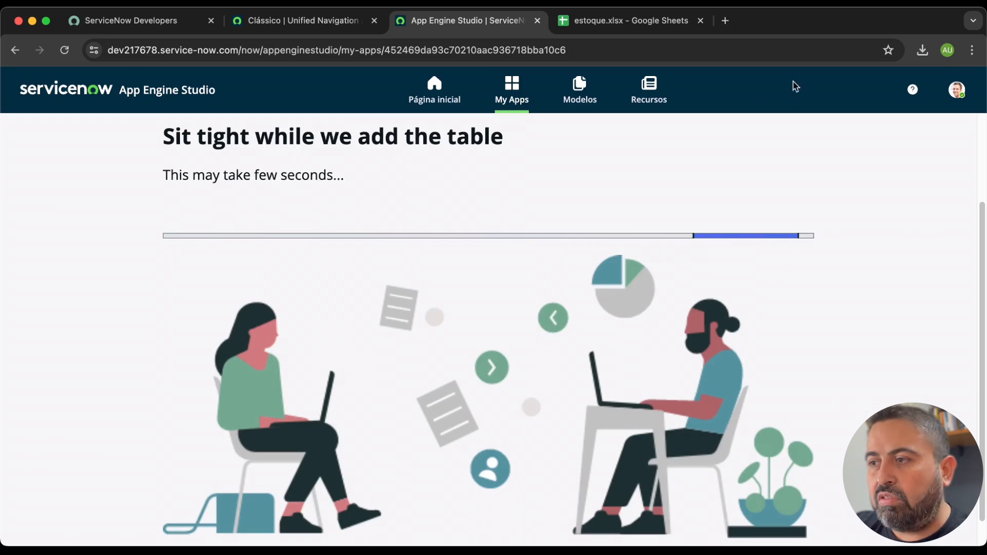
Step: Review the Produto and Quantidade columns of estoque.xlsx in Google Sheets, then return to App Engine Studio
click(628, 20)
click(419, 21)
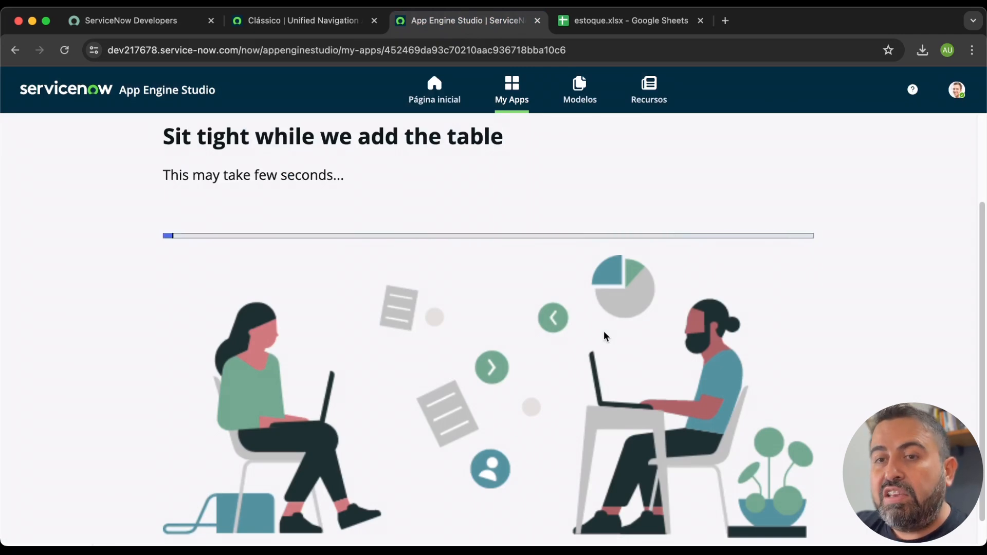
click(616, 25)
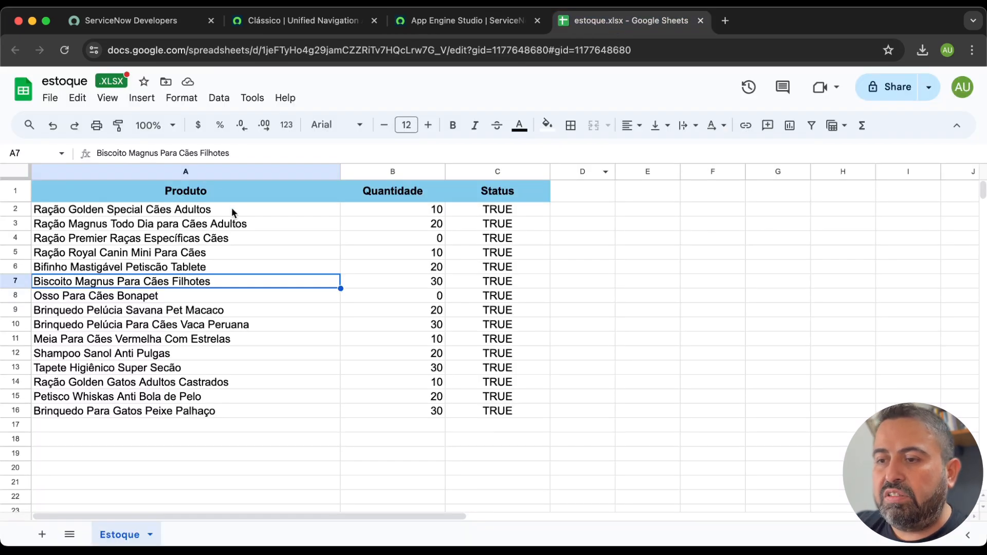
drag(233, 211, 247, 412)
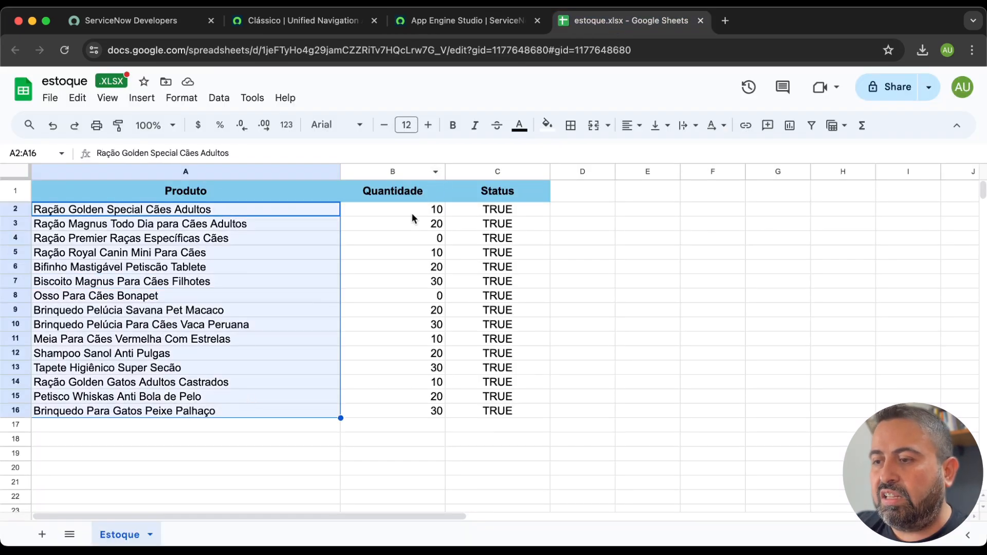
drag(415, 216, 418, 397)
click(505, 23)
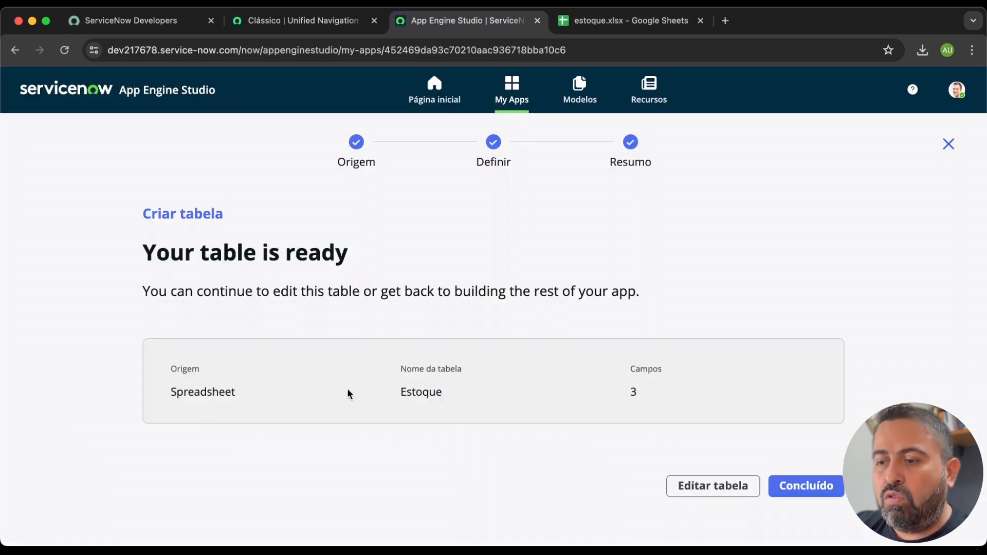
Step: Review the new table's summary, finish the table creation, and preview the Estoque table's records from the AU Food app home
drag(244, 397, 169, 394)
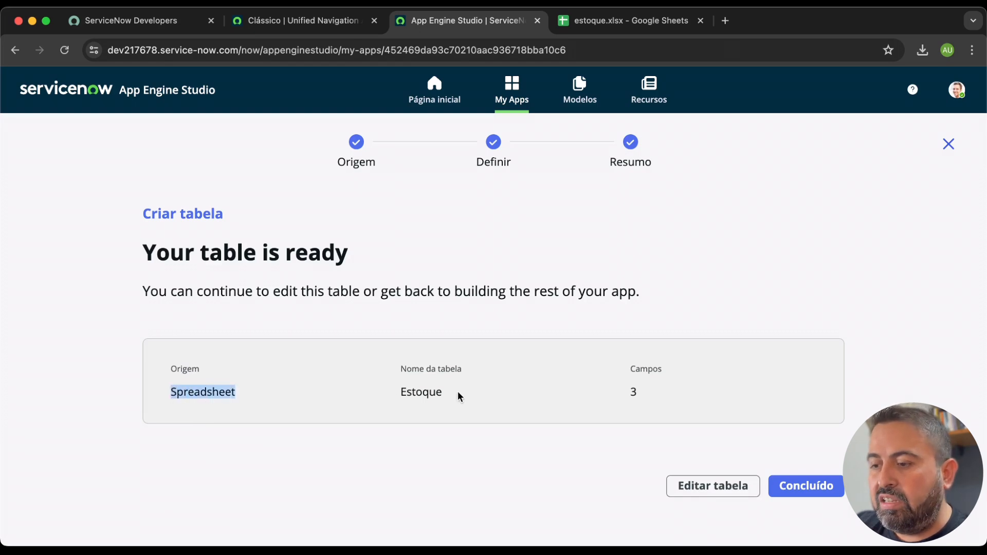
drag(459, 397, 399, 394)
drag(647, 400, 630, 393)
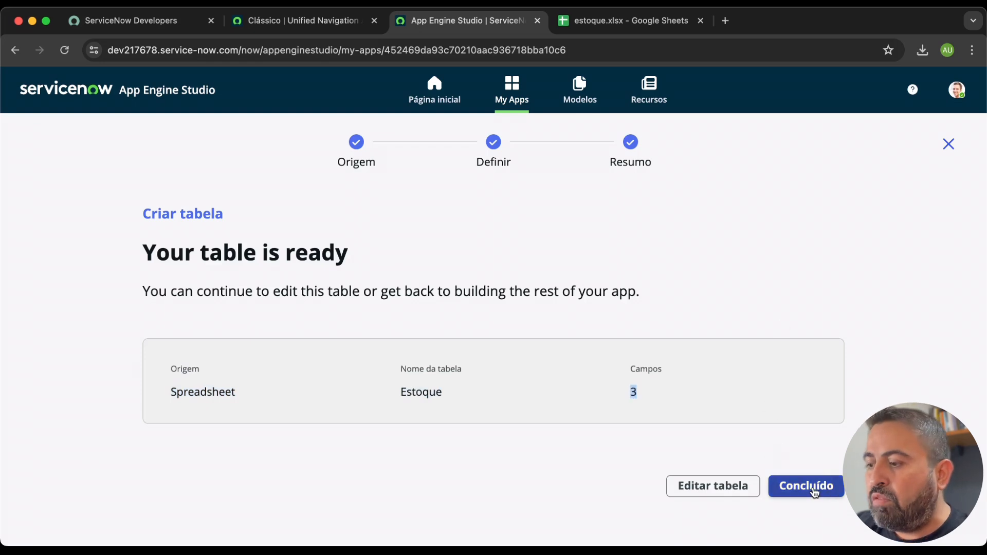
click(817, 488)
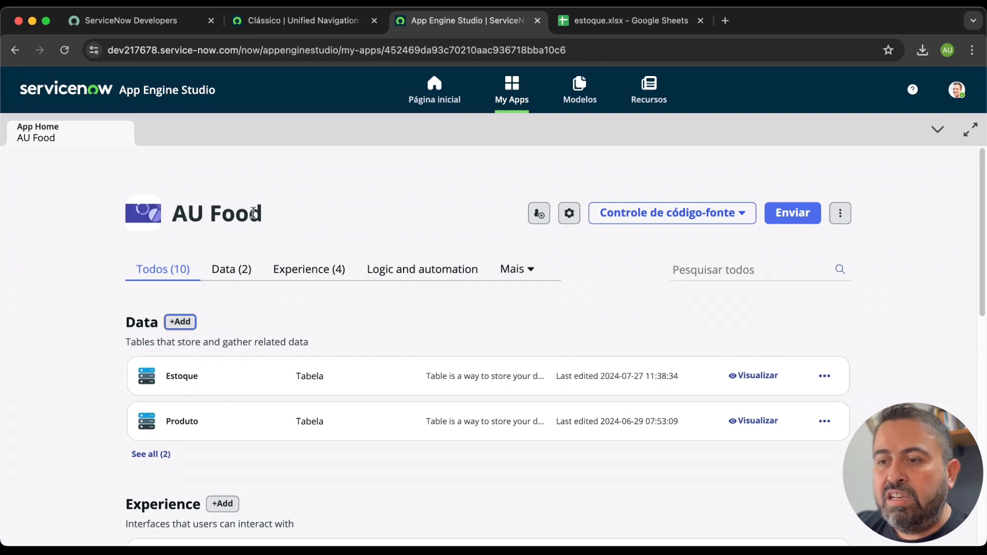
drag(265, 216, 168, 216)
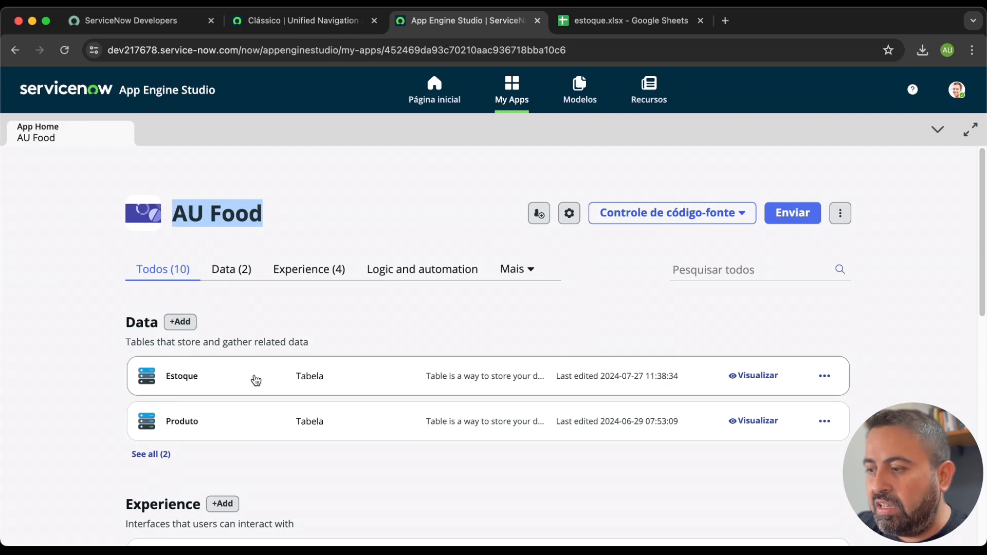
click(758, 379)
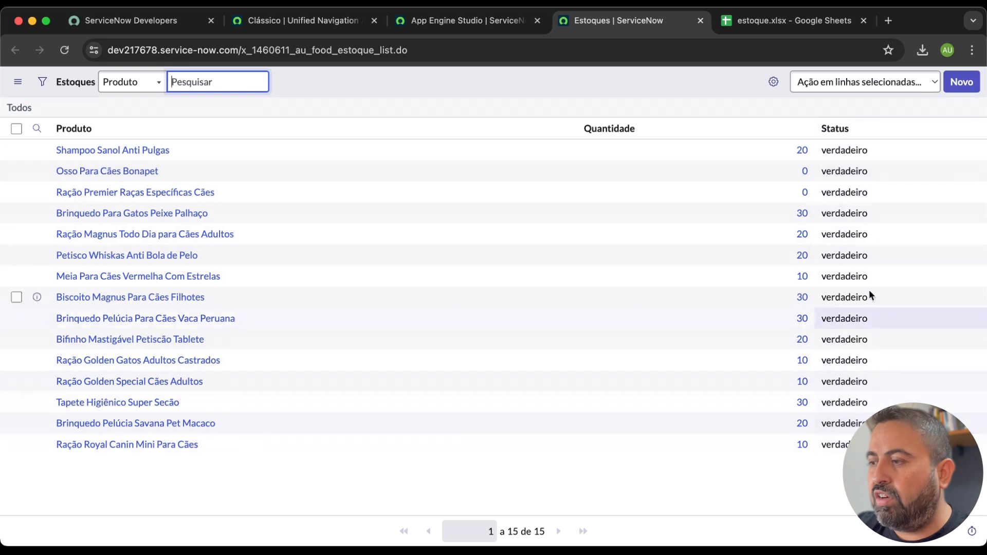
Step: Set the Status of the Shampoo Sanol Anti Pulgas record to Falso in the Estoques list
click(872, 151)
double_click(872, 152)
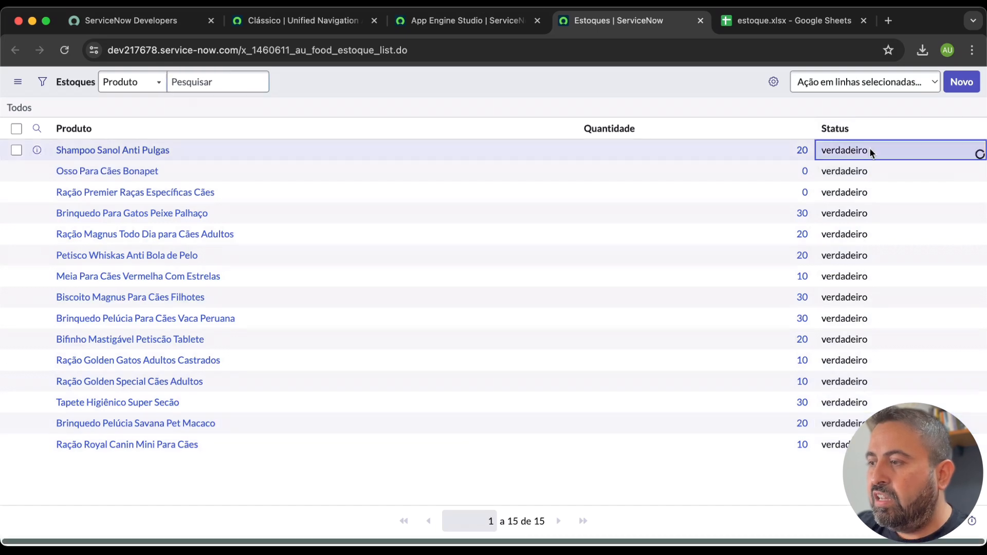
click(874, 154)
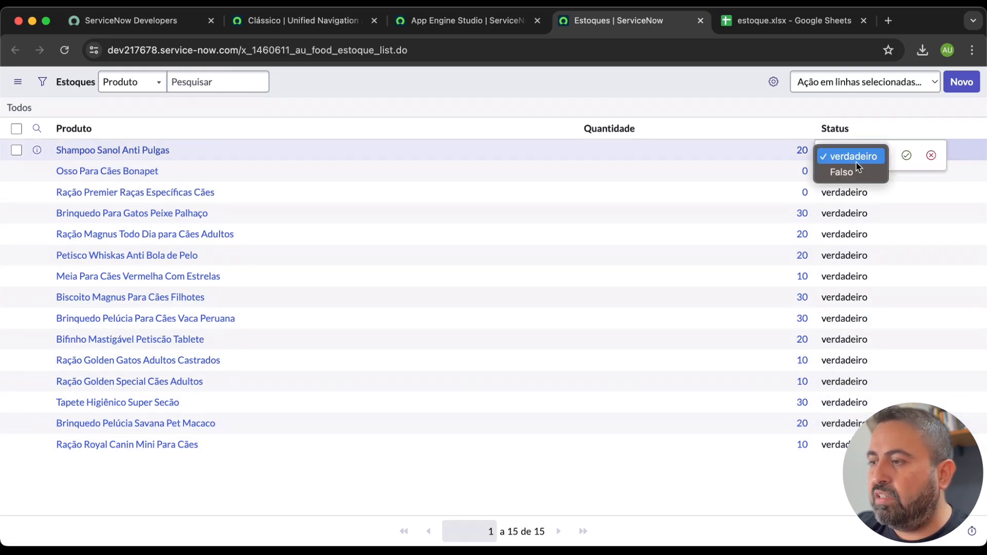
click(842, 172)
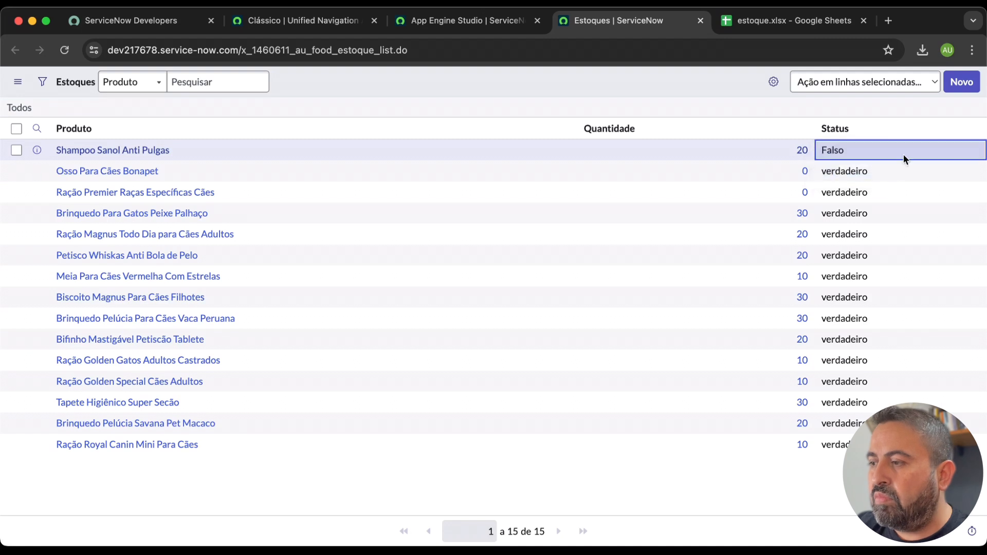